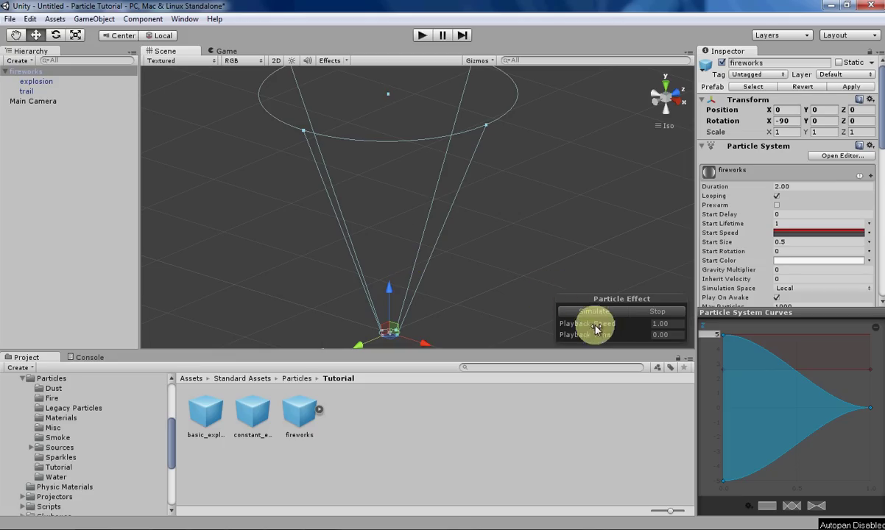
Step: Preview the fireworks effect playing, then move the fireworks object left to X -27.75
click(596, 311)
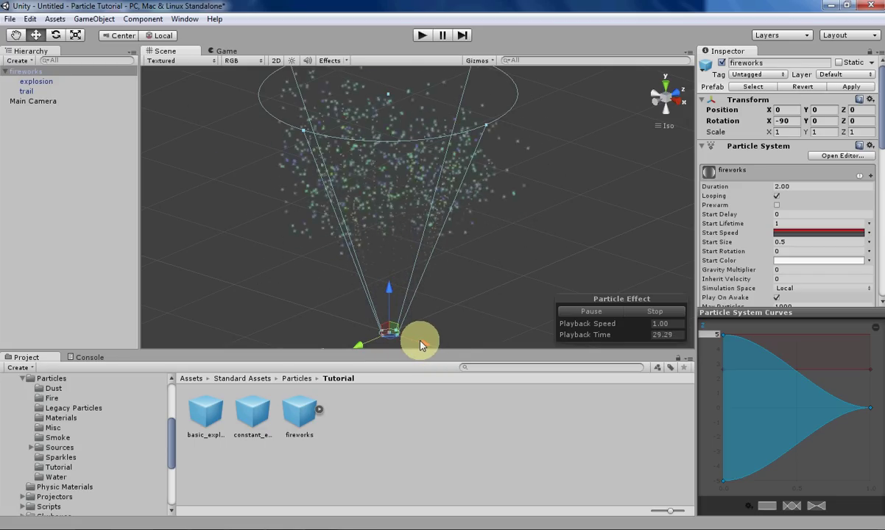
drag(420, 345, 197, 292)
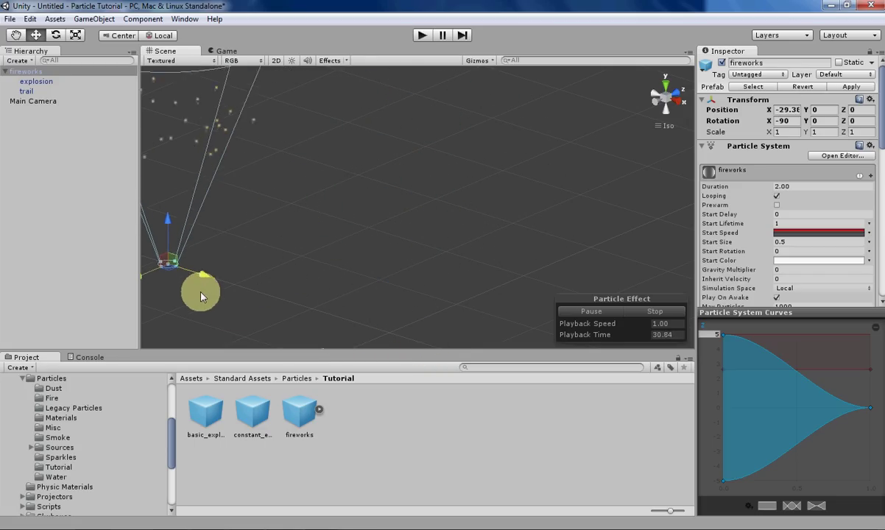
Step: Stop the preview and create a new Particle System at position 0, 0, 0
click(654, 311)
click(94, 18)
mouse_move(103, 46)
click(257, 45)
click(786, 97)
text(0)
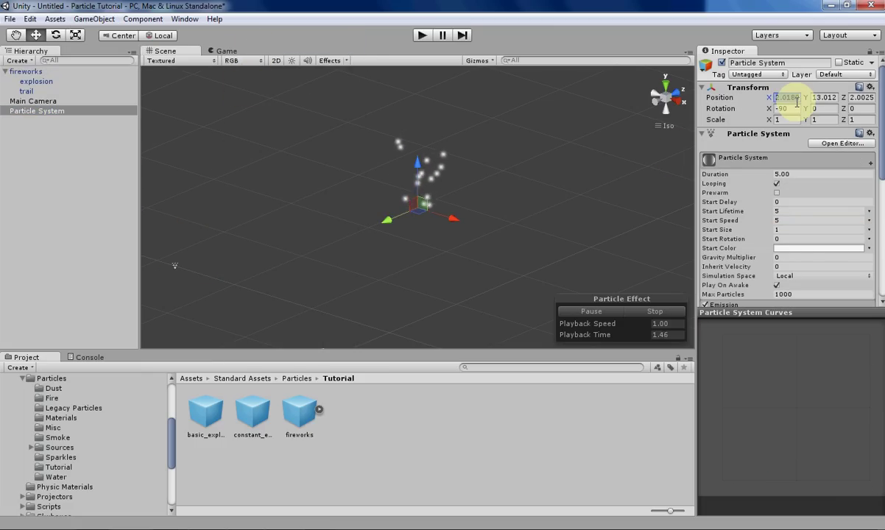
click(823, 97)
text(0)
click(856, 97)
text(0)
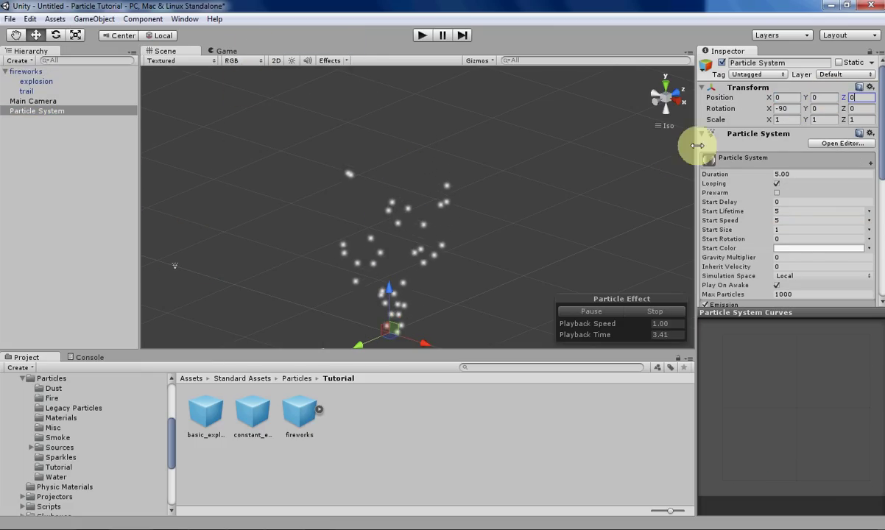
middle_drag(326, 184, 319, 134)
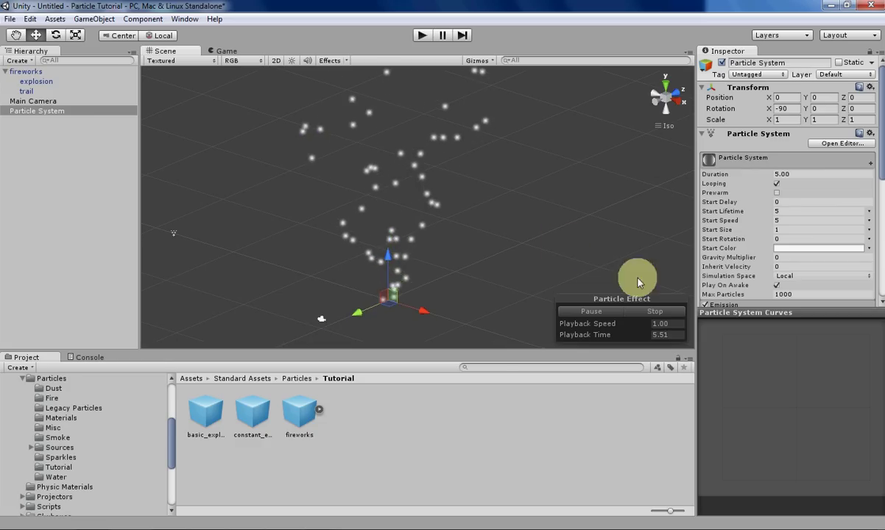
Step: Set Start Lifetime 1, Start Speed random between 15 and 25, and Start Size 0.5
click(794, 212)
text(1)
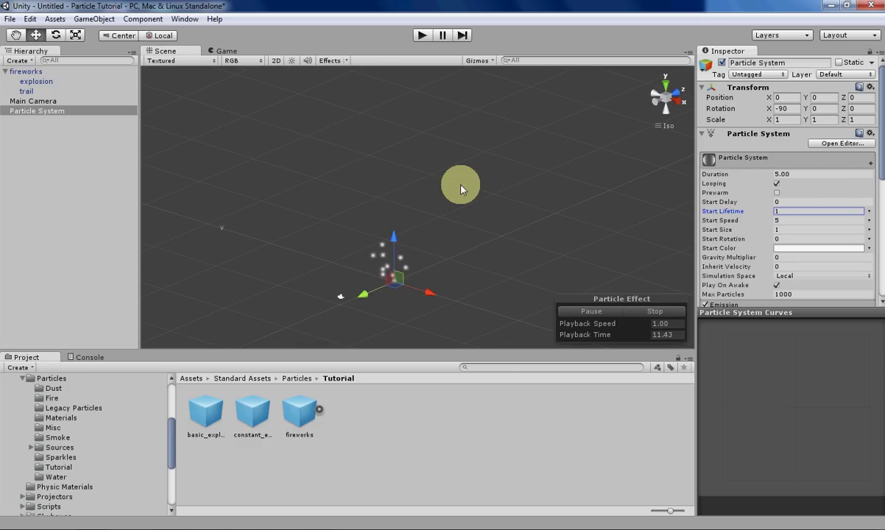
click(869, 221)
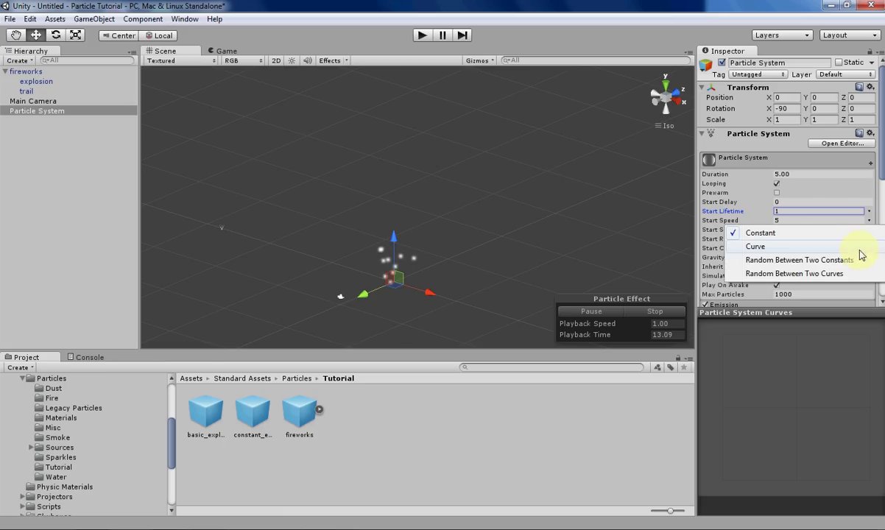
click(836, 262)
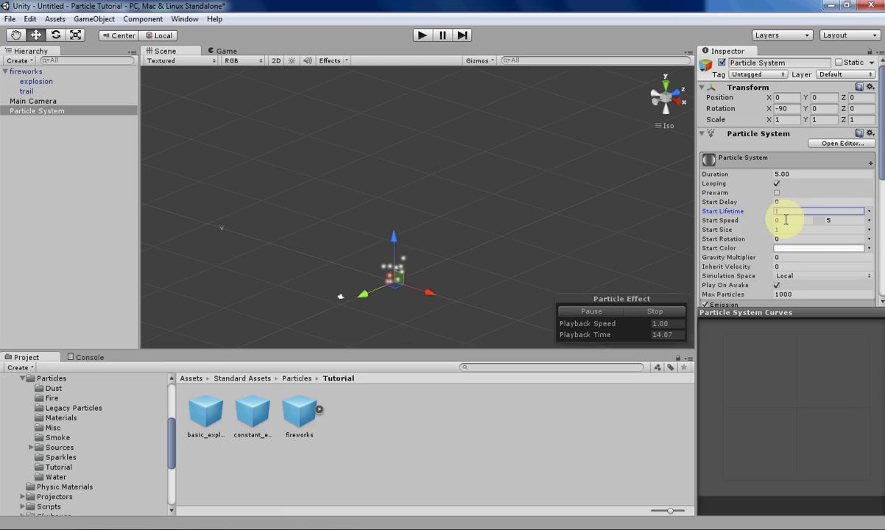
click(724, 218)
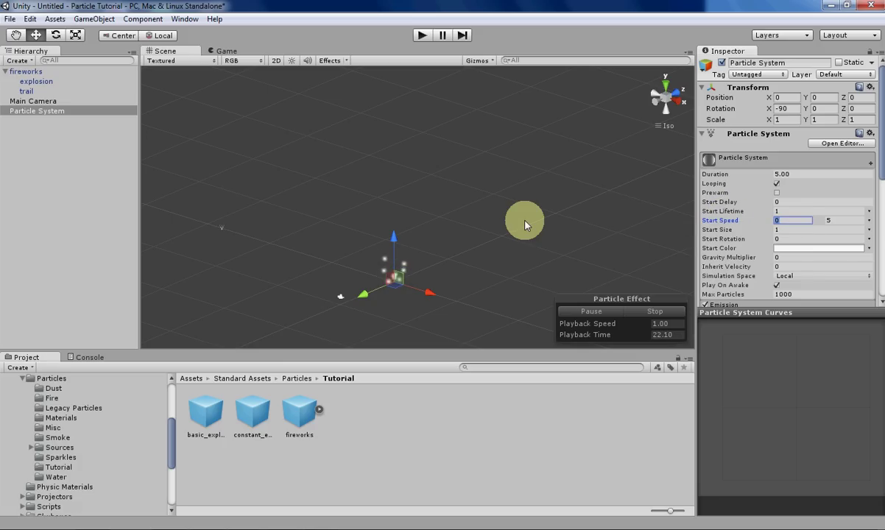
text(15)
click(838, 221)
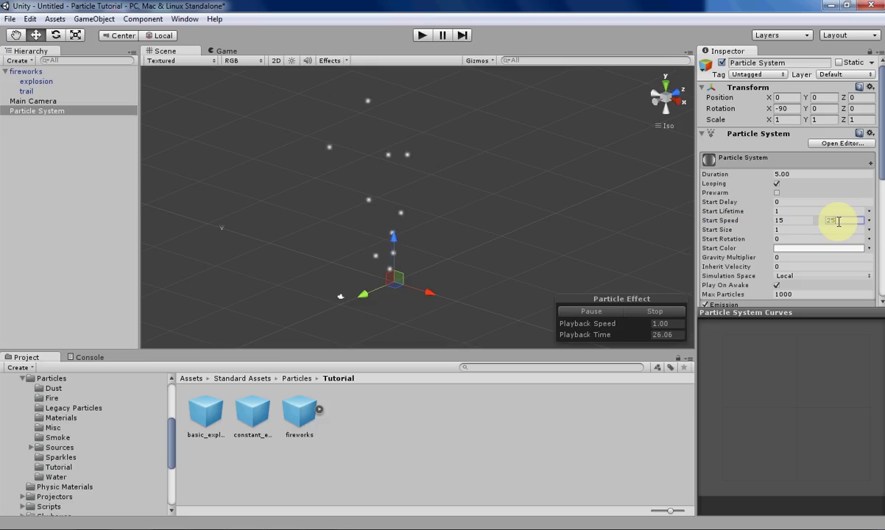
click(786, 229)
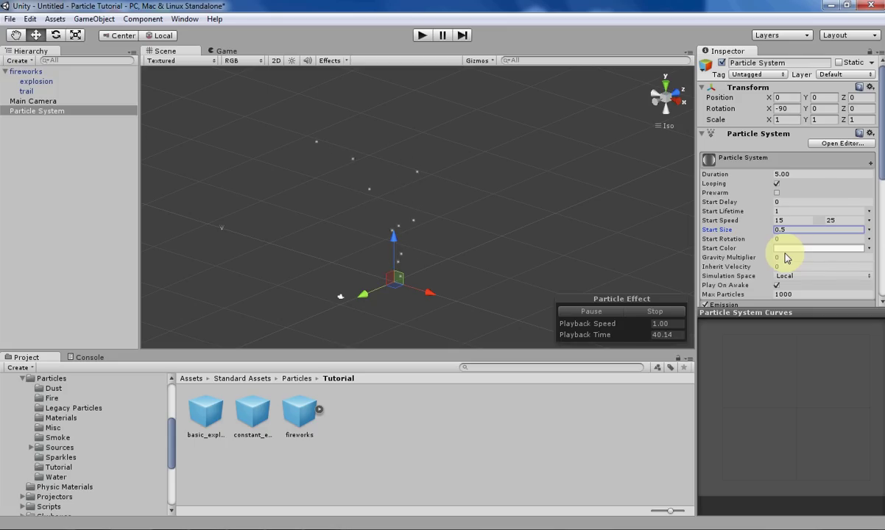
Step: Set the emission Rate to 0 and add a 30-particle burst at time 0
scroll(786, 256, down, 3)
click(791, 231)
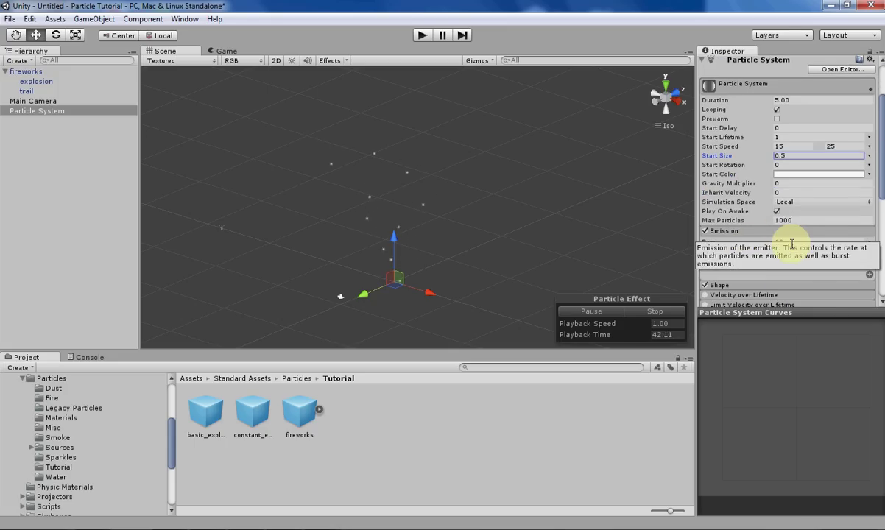
click(782, 242)
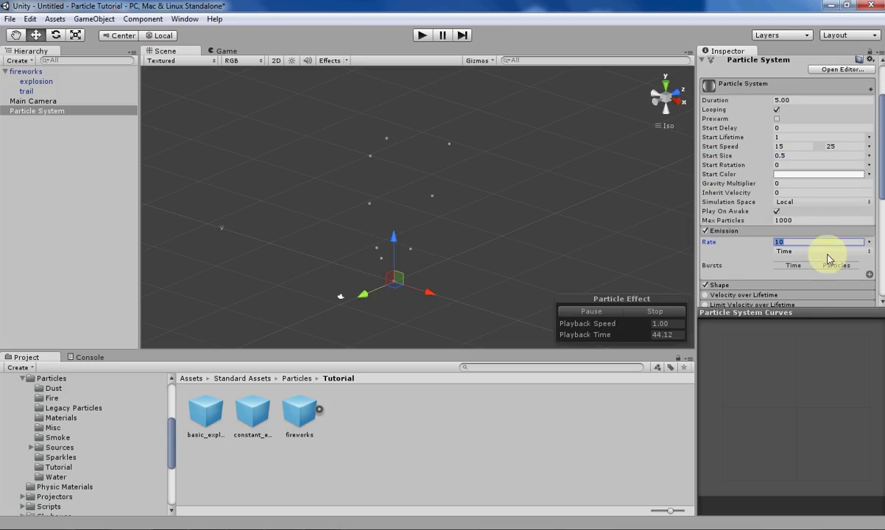
click(870, 274)
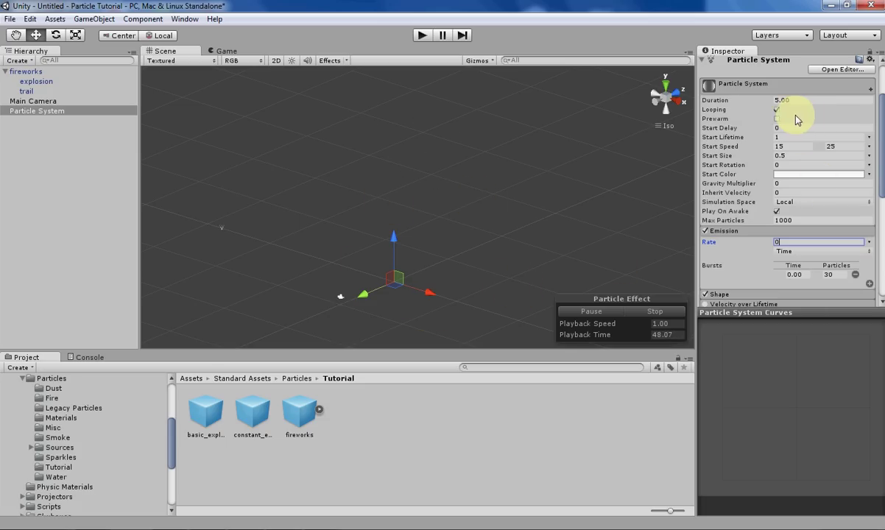
Step: Set the system Duration to 2 and replay the preview to see the burst
click(654, 313)
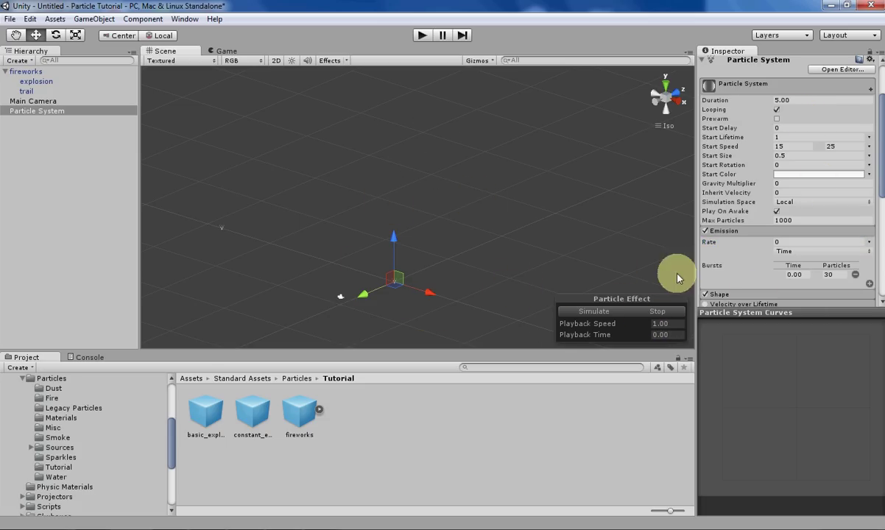
click(788, 100)
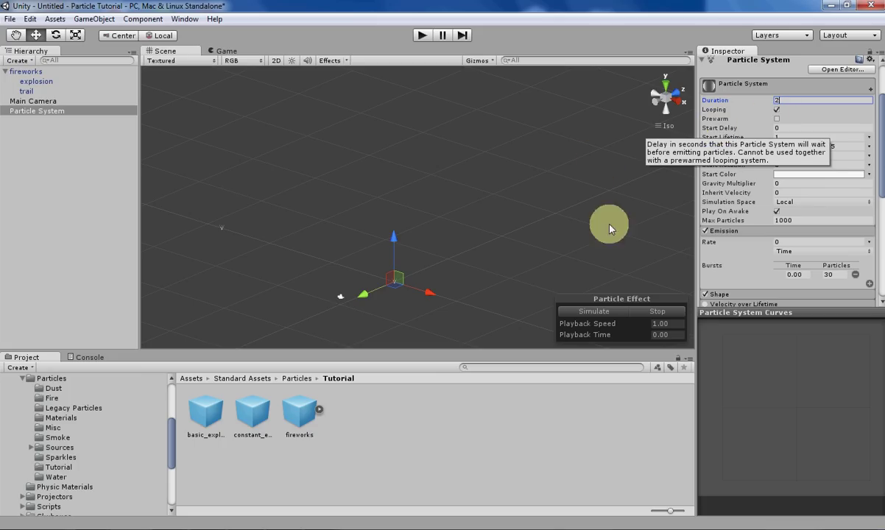
text(2)
click(593, 312)
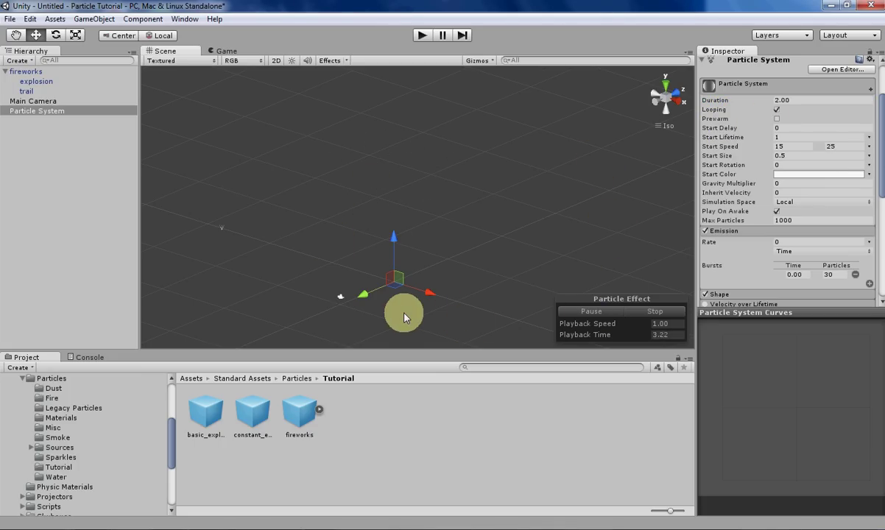
Step: Enable the Force over Lifetime module
scroll(761, 223, down, 3)
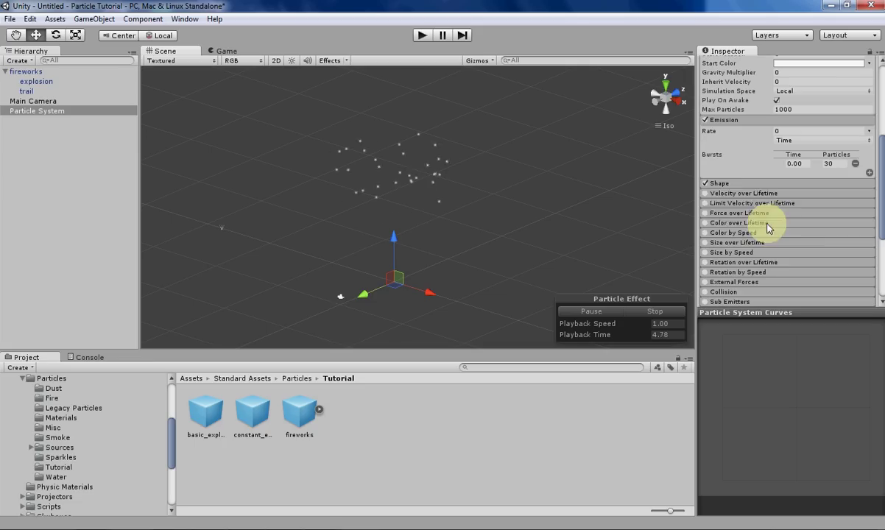
click(725, 184)
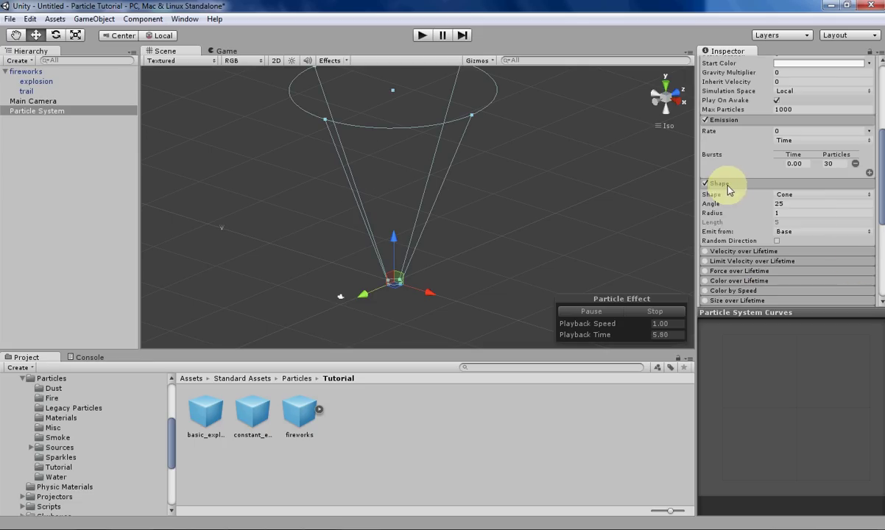
click(784, 184)
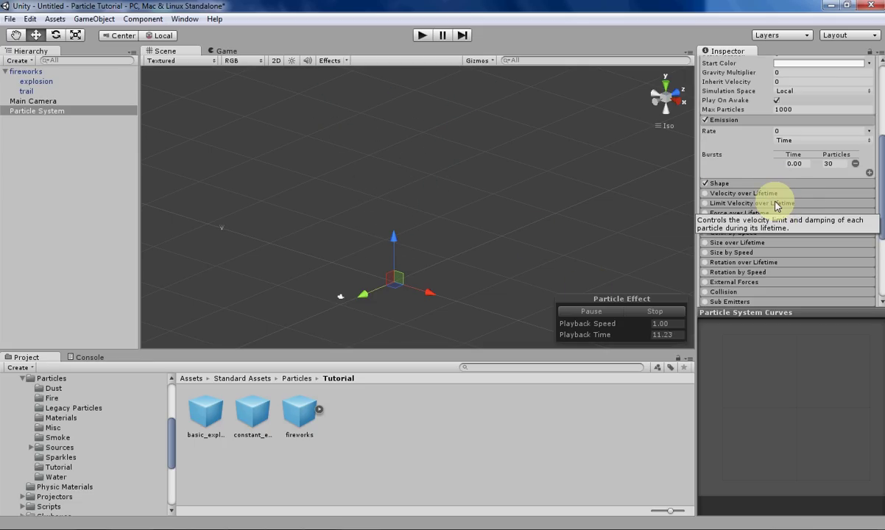
click(732, 214)
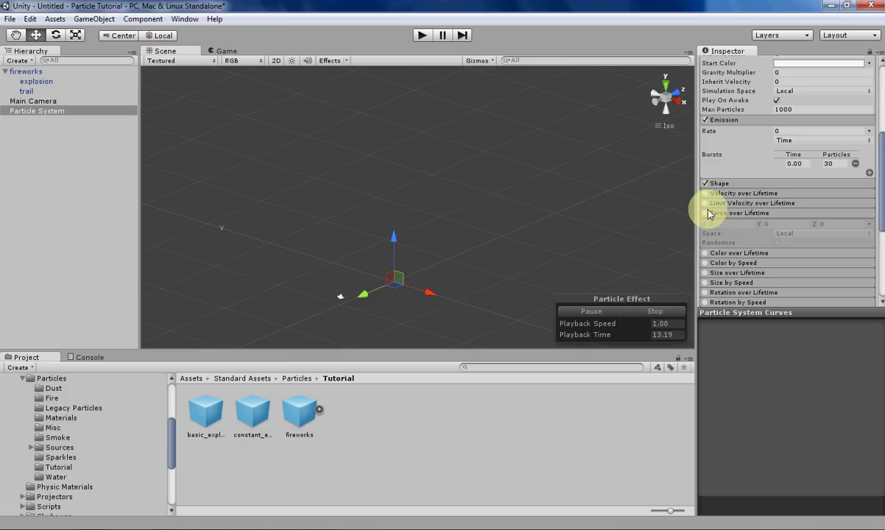
click(706, 213)
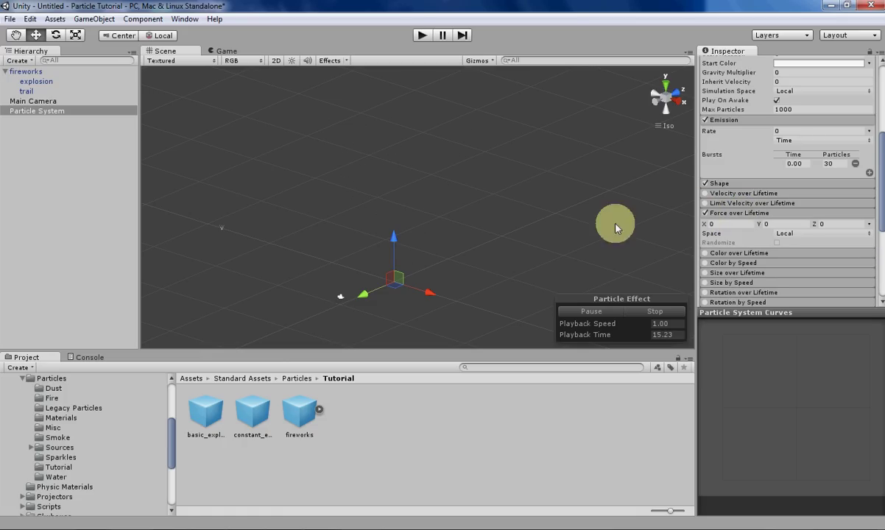
Step: Make Z force a random two-curve range scaled to 5 that narrows to 0
click(867, 224)
click(806, 278)
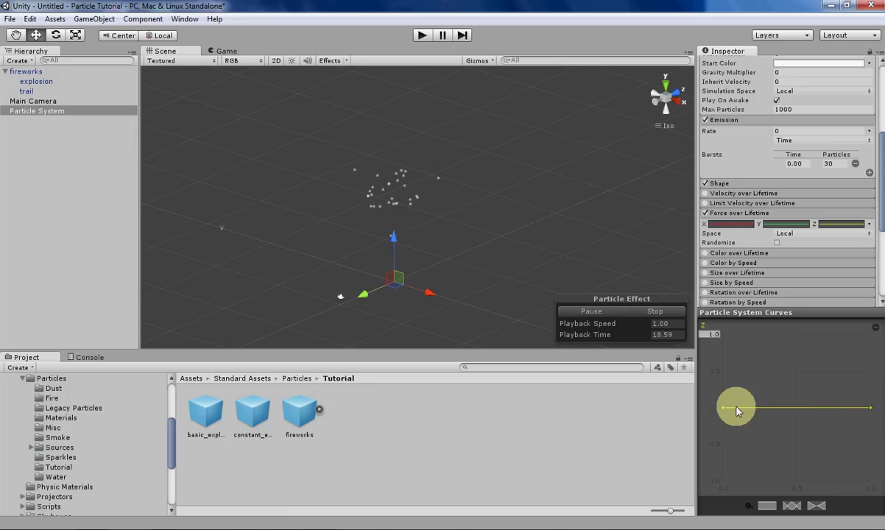
drag(727, 410, 723, 335)
drag(727, 407, 882, 410)
right_click(875, 488)
click(863, 480)
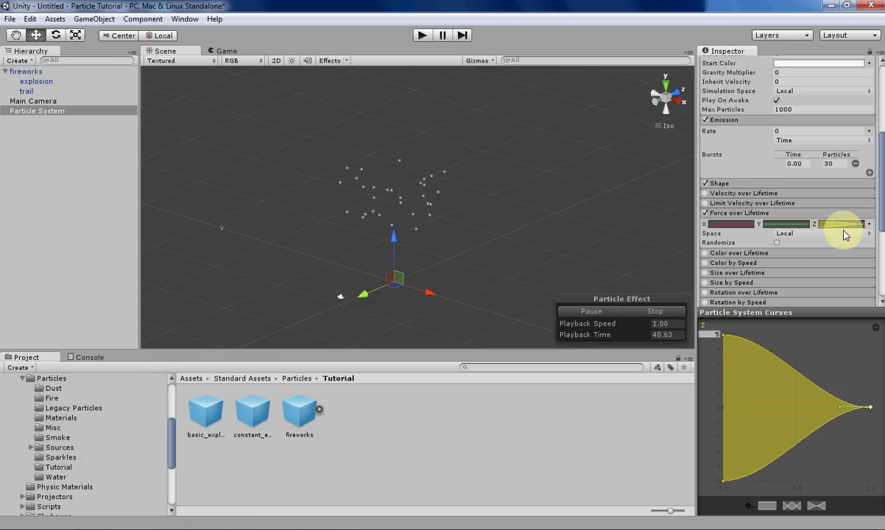
Step: Copy the Z force curves and paste them onto the Y and X forces
right_click(806, 229)
right_click(737, 229)
click(737, 250)
right_click(730, 228)
click(746, 251)
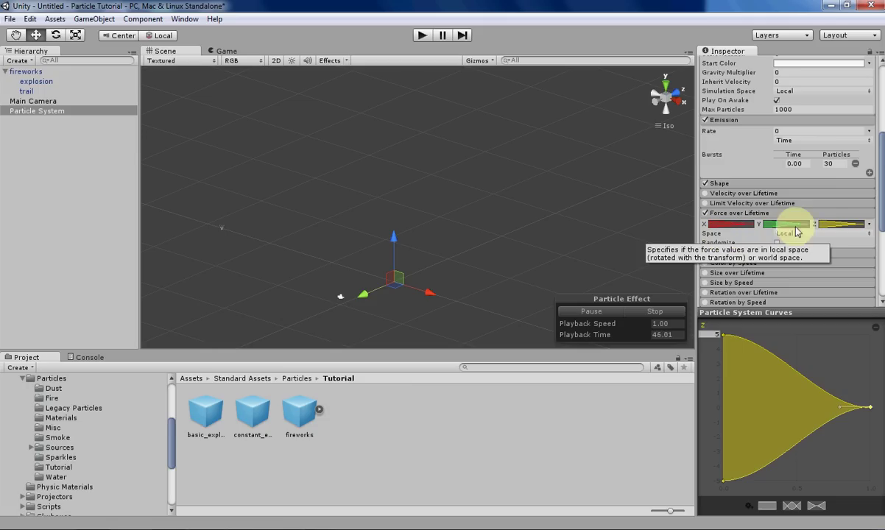
Step: Enable Color over Lifetime and set the gradient colour to pale yellow
click(736, 254)
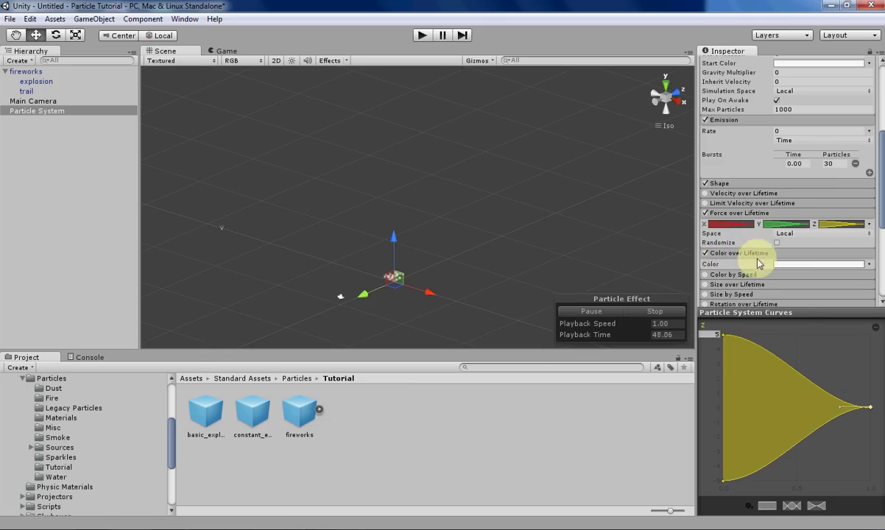
click(848, 264)
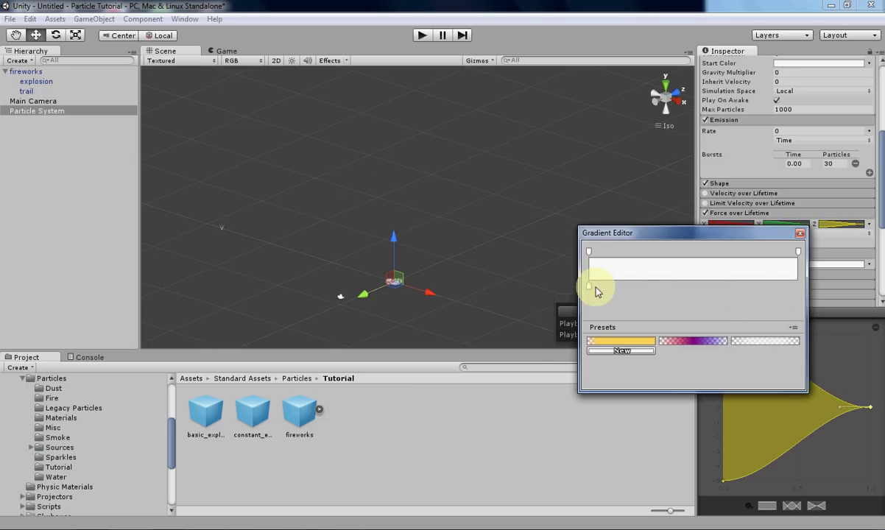
click(646, 301)
click(803, 272)
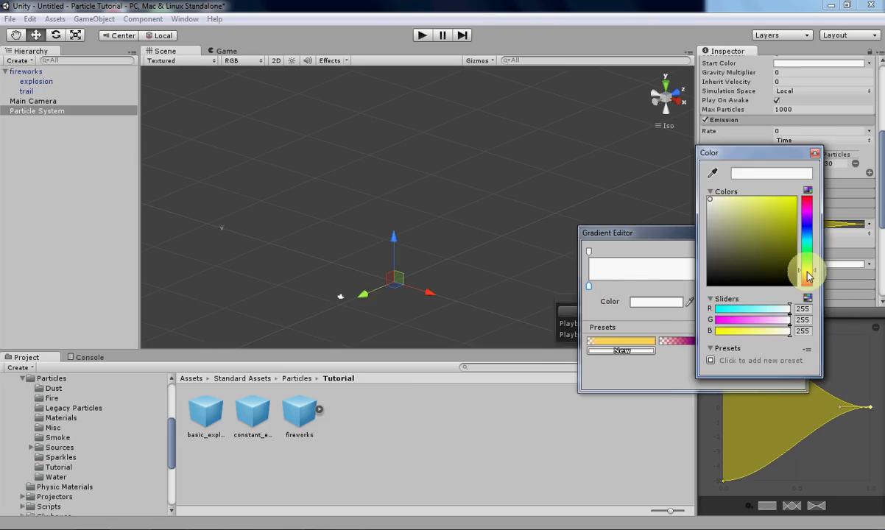
click(724, 197)
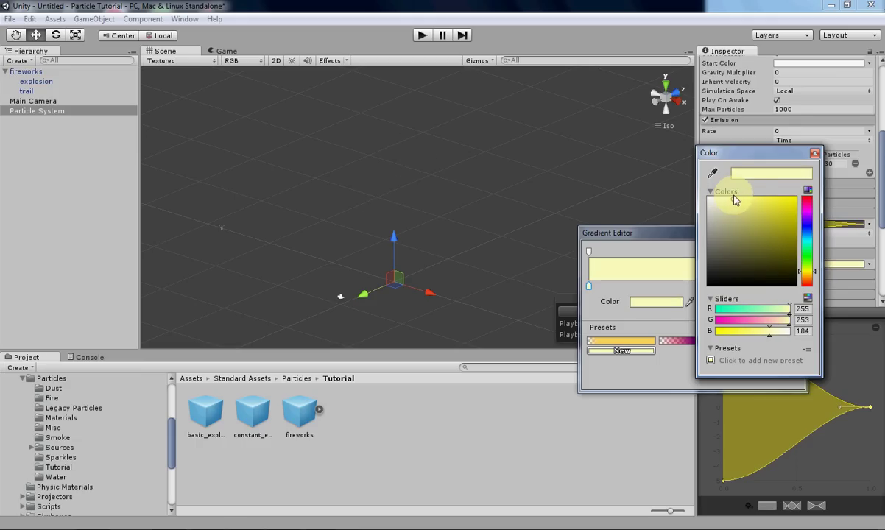
click(818, 154)
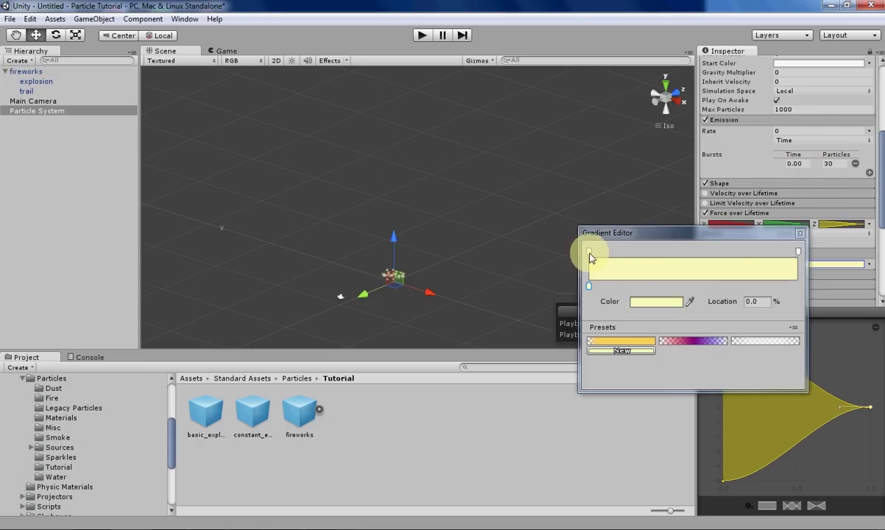
Step: Add an alpha key at 15% and set the starting alpha to 0
click(588, 252)
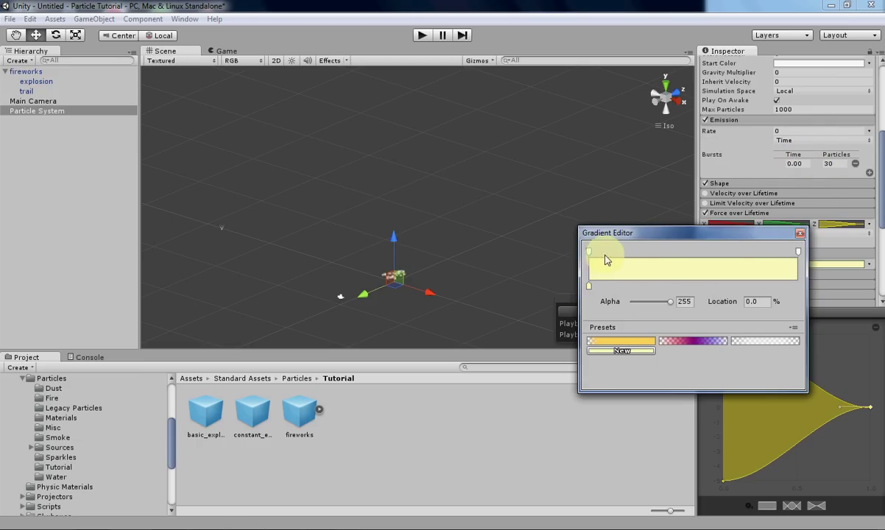
click(605, 252)
click(766, 301)
text(15)
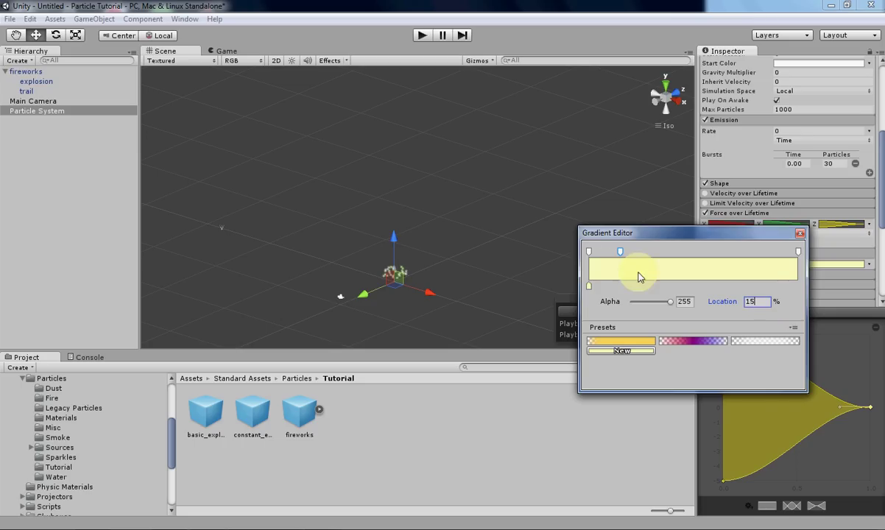
click(589, 252)
drag(671, 307, 606, 300)
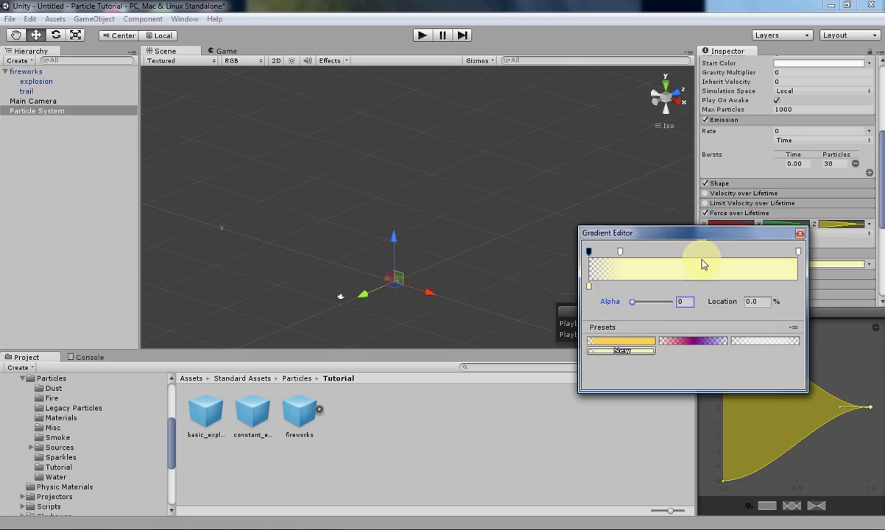
click(801, 234)
scroll(774, 214, down, 5)
Step: Enable Sub Emitters and create a new Birth sub-emitter
scroll(770, 250, up, 2)
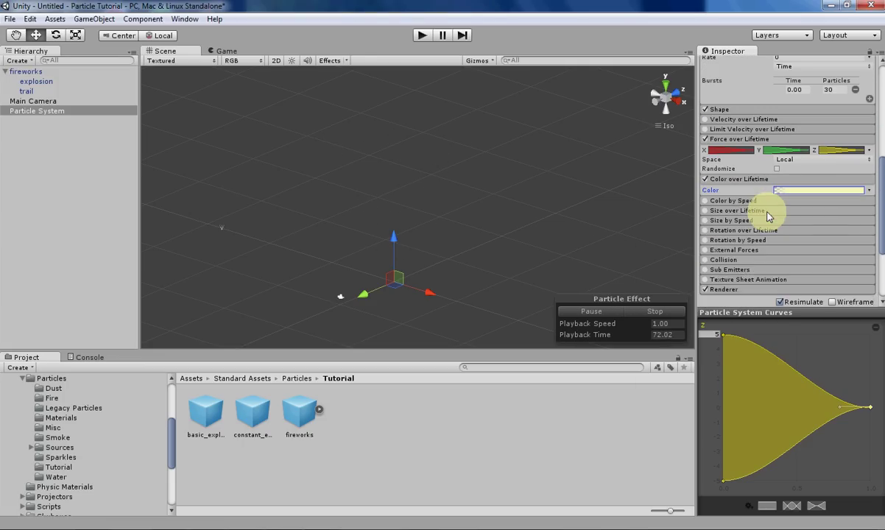
click(705, 271)
click(704, 270)
scroll(790, 250, down, 3)
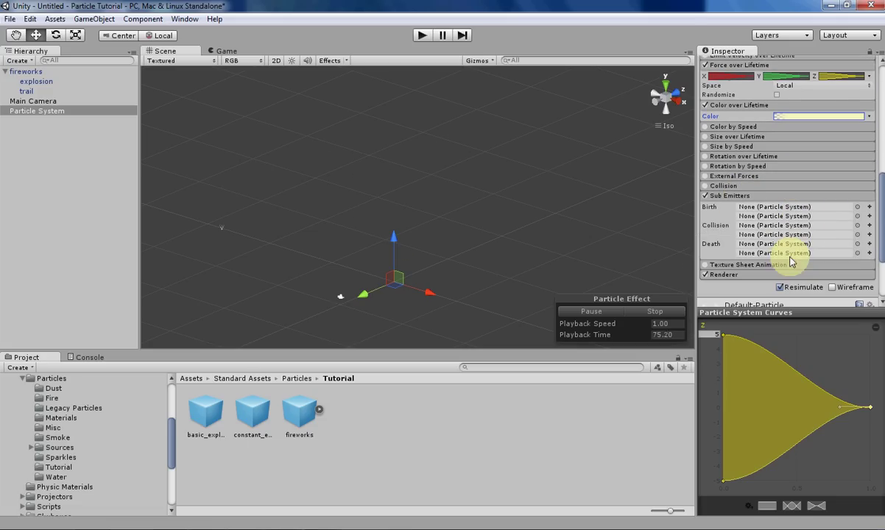
click(869, 211)
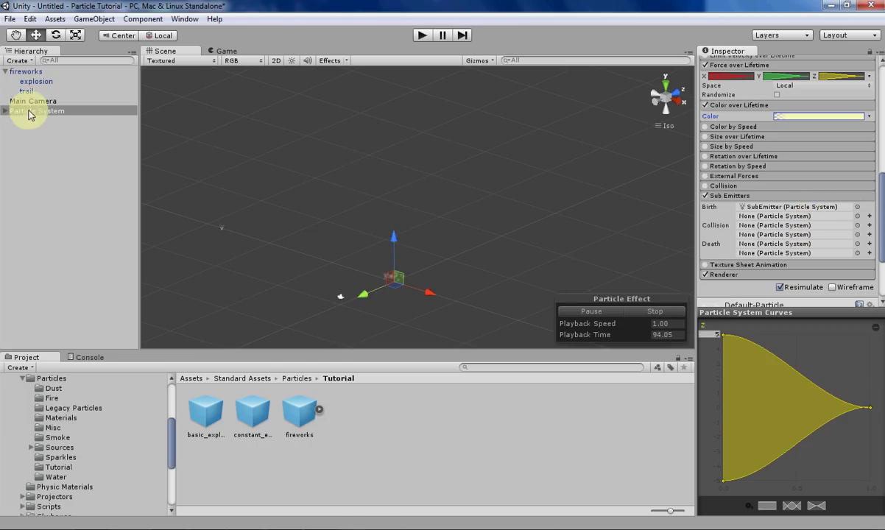
Step: Rename the parent Particle System to 'main' and the SubEmitter child to 'trail'
click(4, 112)
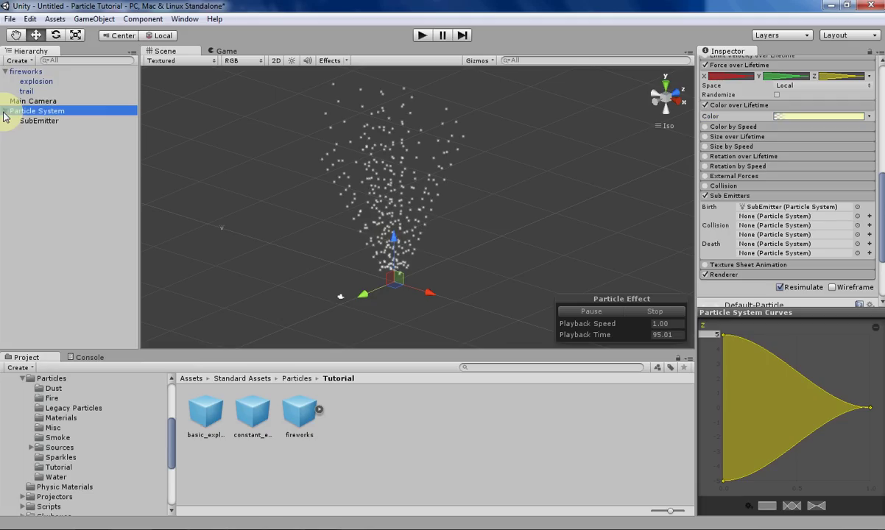
click(47, 122)
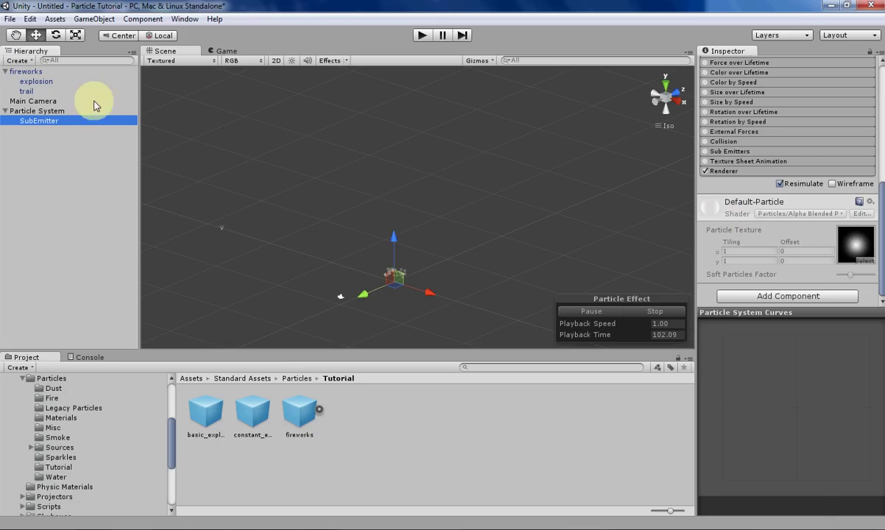
click(58, 111)
click(47, 111)
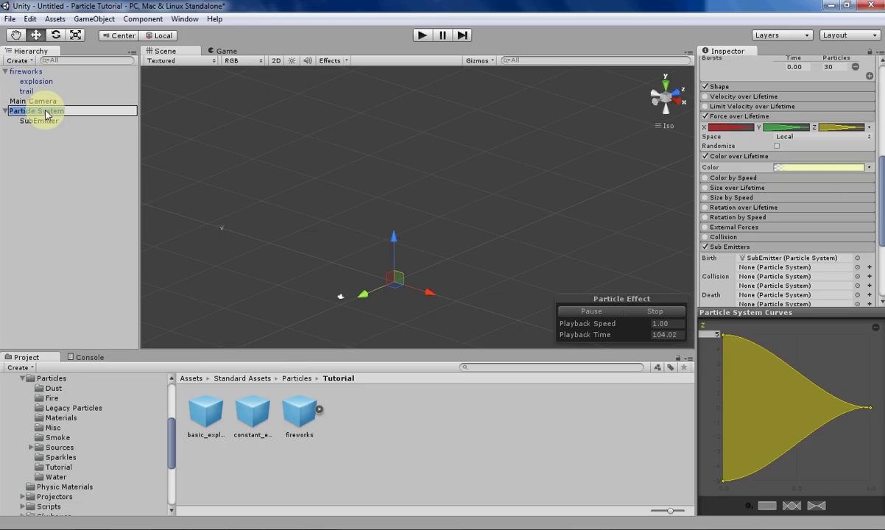
key(Return)
click(46, 111)
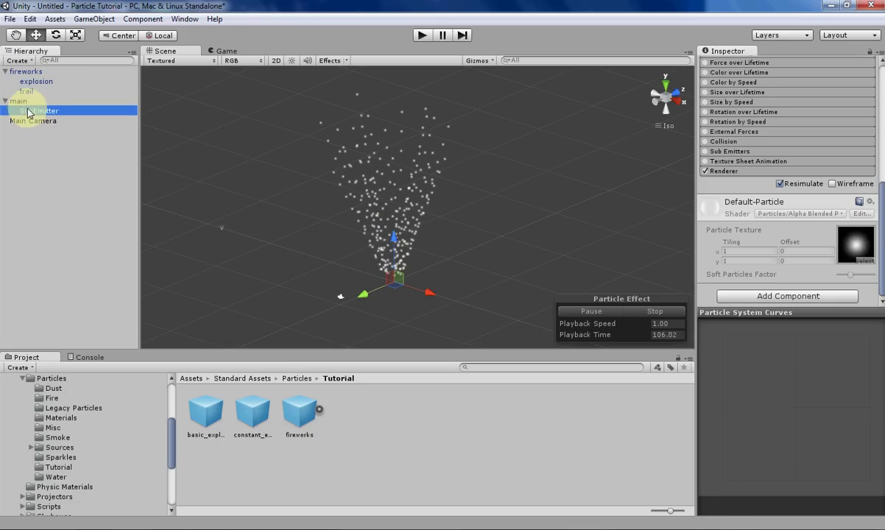
click(32, 111)
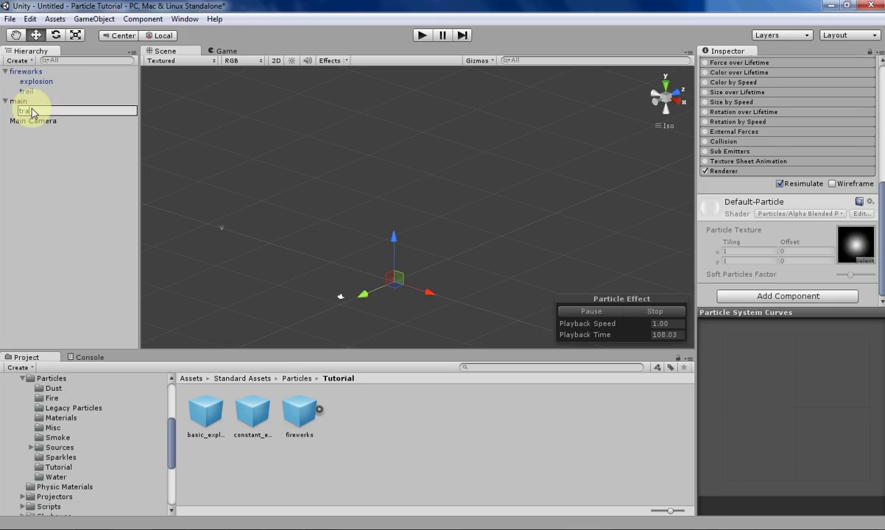
key(Return)
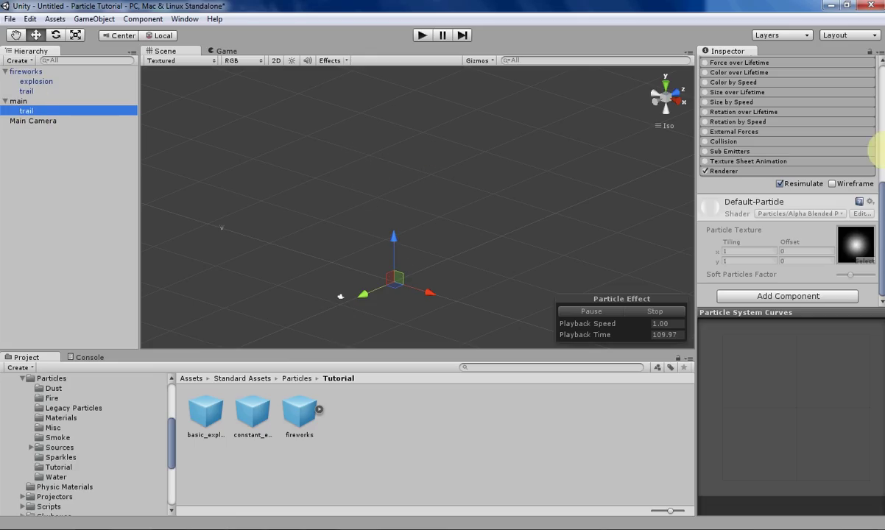
Step: Set the trail's Duration to 2, Start Size to 0.35 and Gravity Multiplier to 1
scroll(737, 213, up, 10)
click(784, 115)
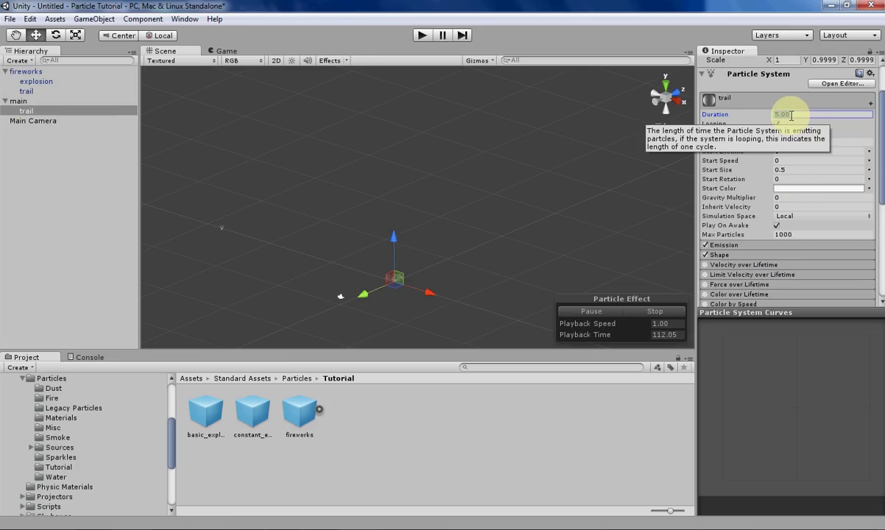
text(2)
key(Return)
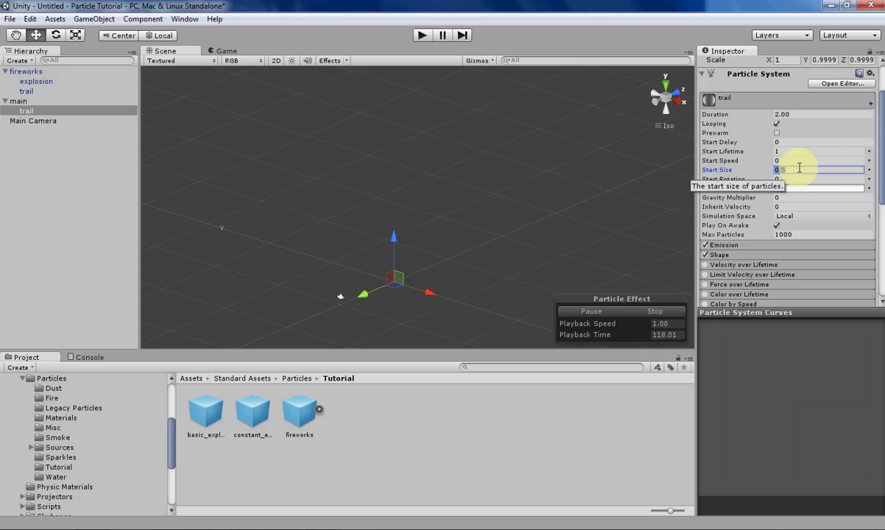
click(799, 170)
text(1)
text(5)
key(Return)
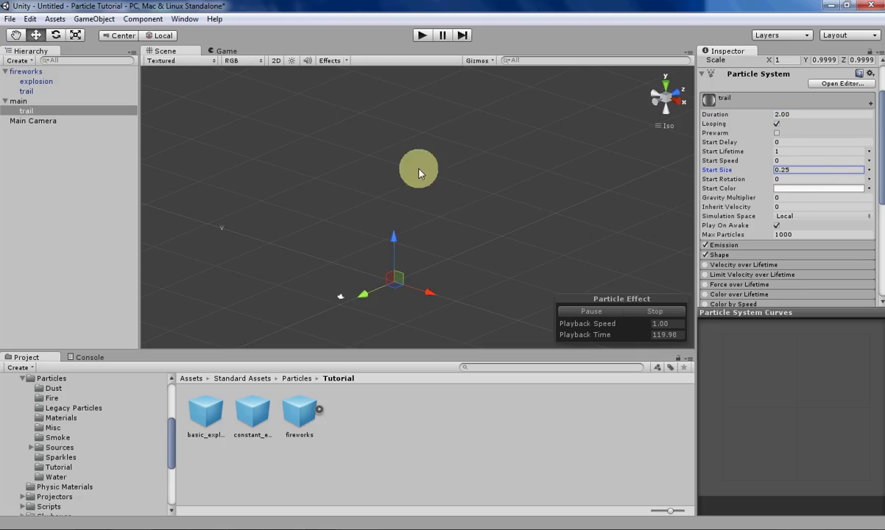
click(807, 171)
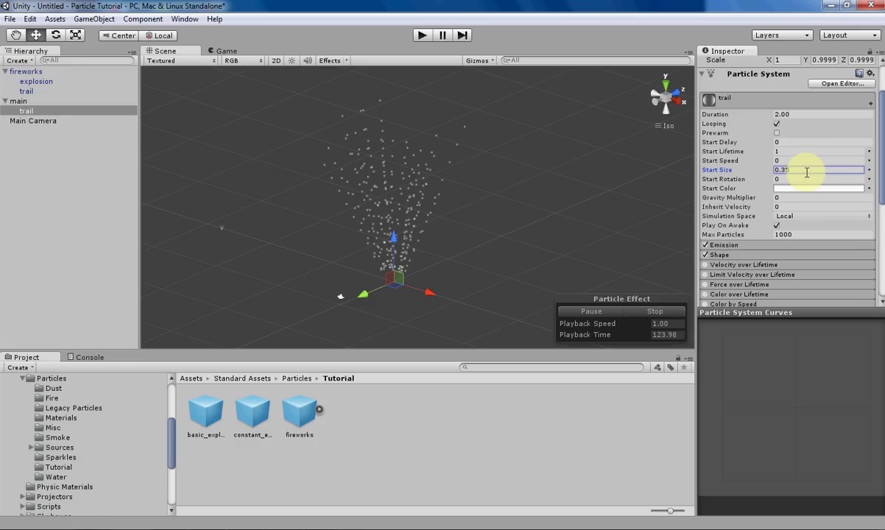
text(0.35)
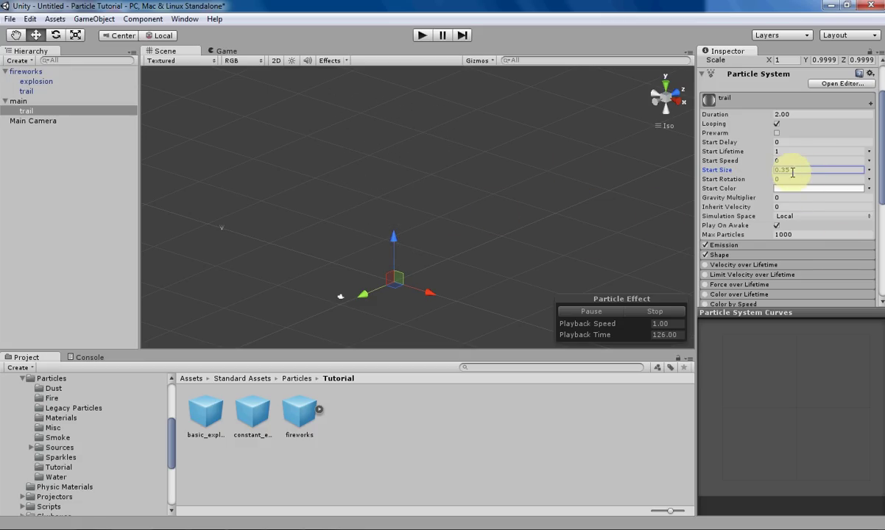
click(794, 196)
text(1)
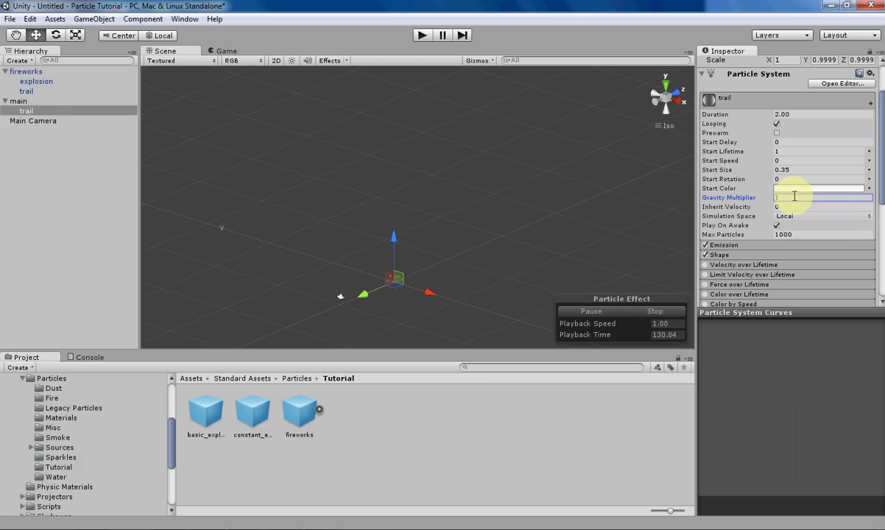
Step: Set the trail's emission Rate to 4
click(755, 247)
scroll(755, 249, down, 2)
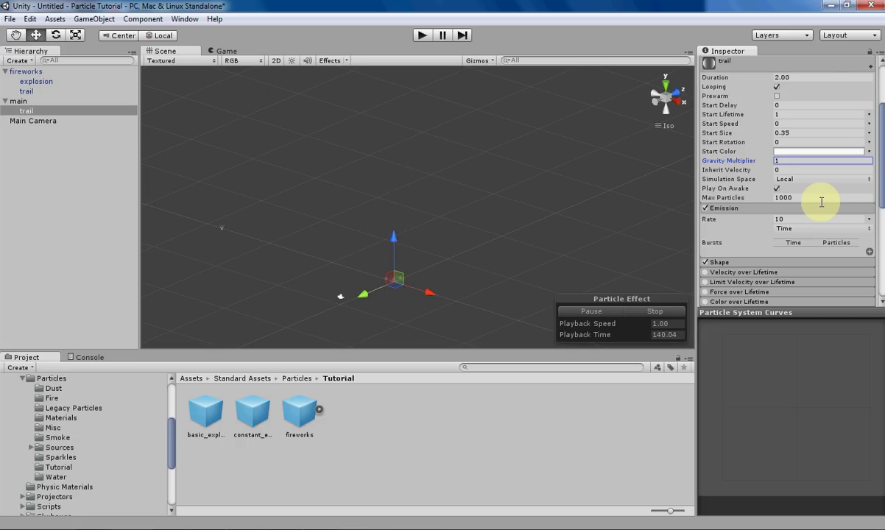
click(780, 221)
text(4)
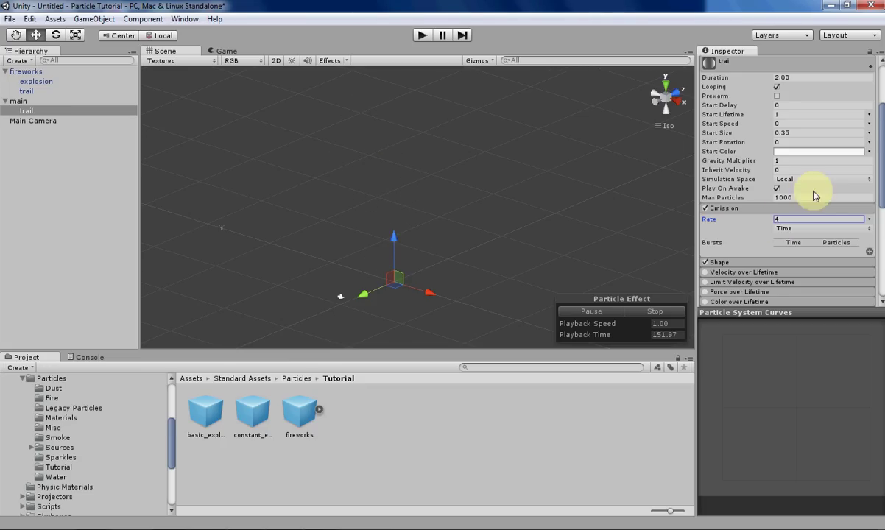
Step: Enable Velocity over Lifetime with a sine-shaped random two-curve Z range scaled to 2
scroll(792, 199, down, 2)
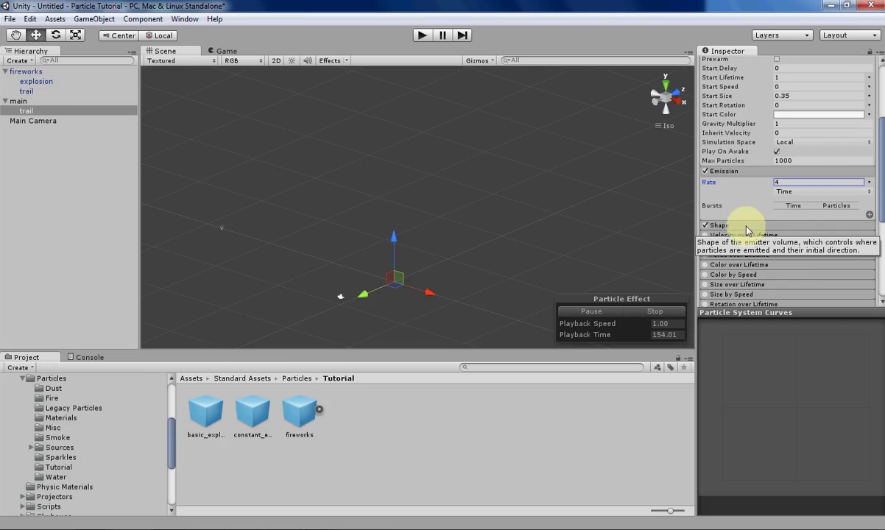
click(745, 226)
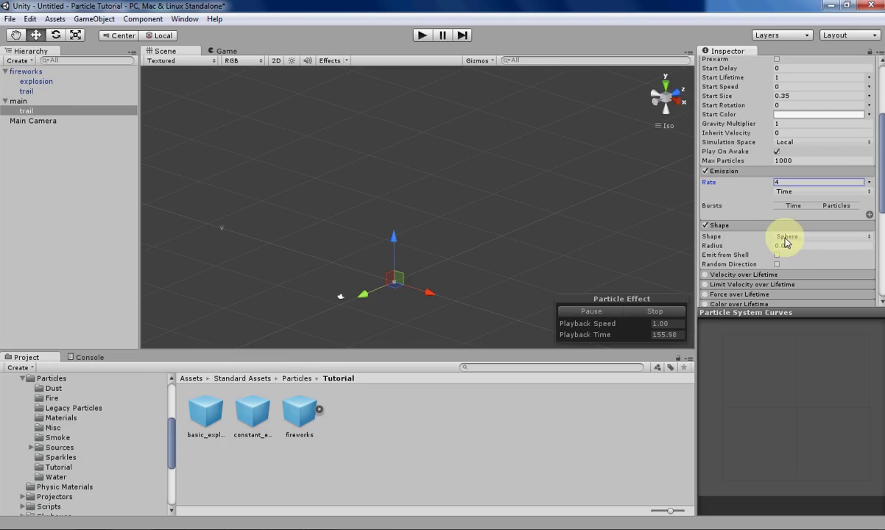
scroll(785, 243, down, 4)
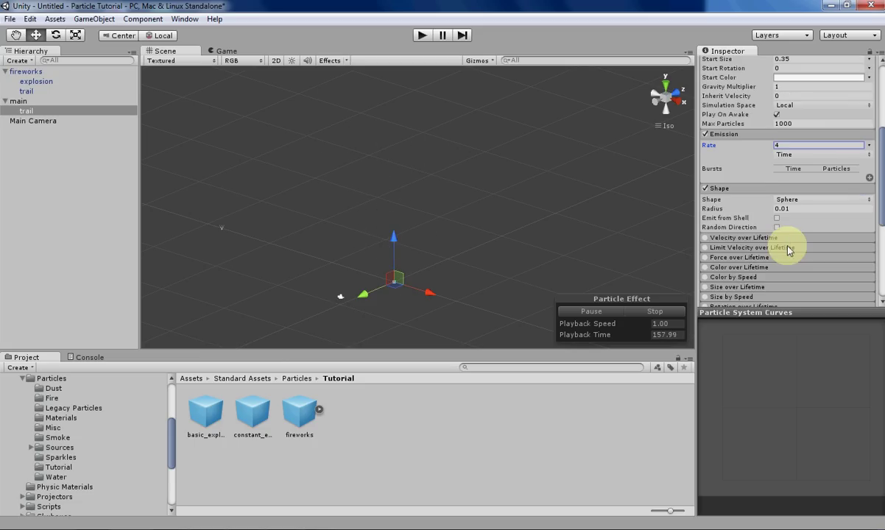
click(761, 200)
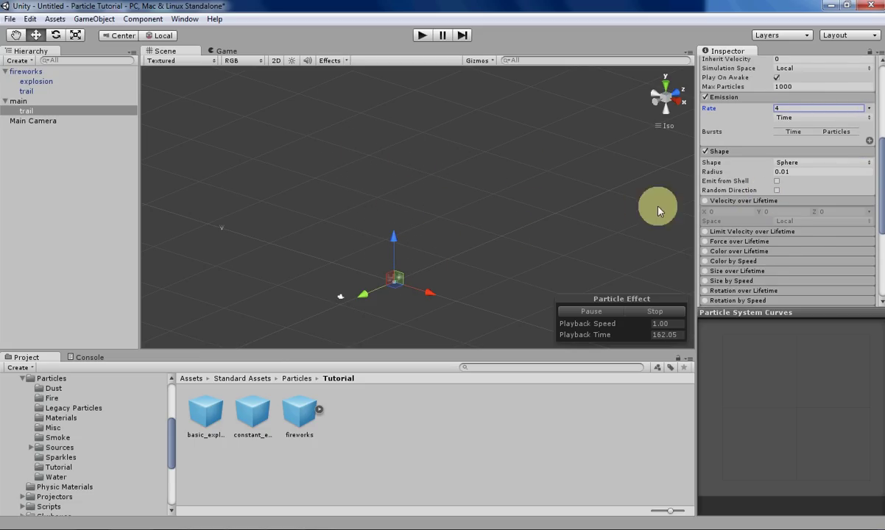
click(705, 201)
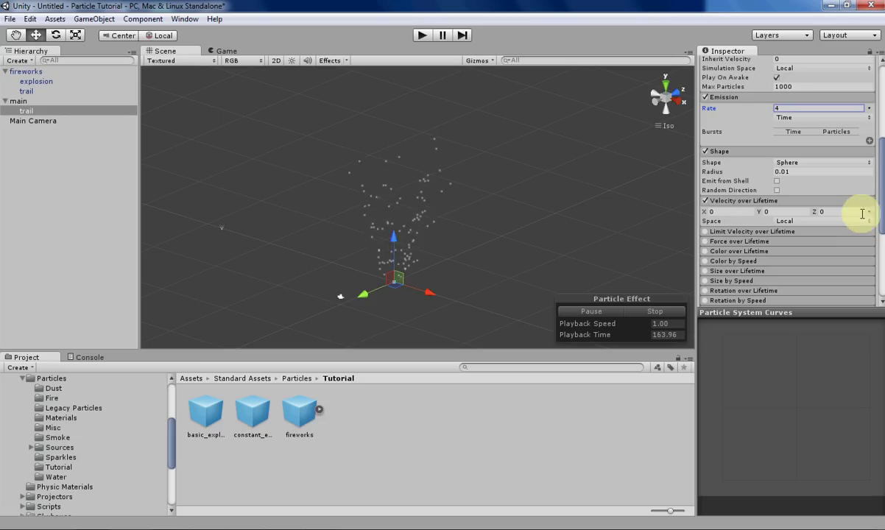
click(870, 211)
click(834, 262)
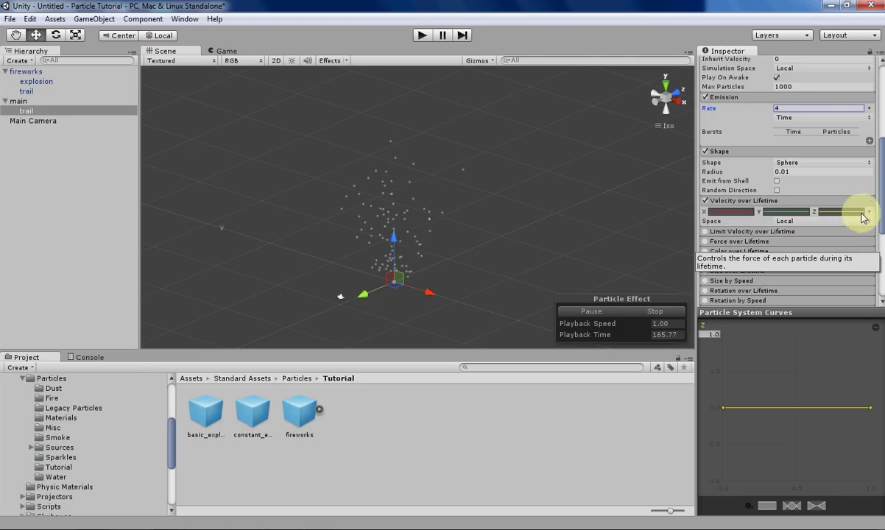
click(791, 505)
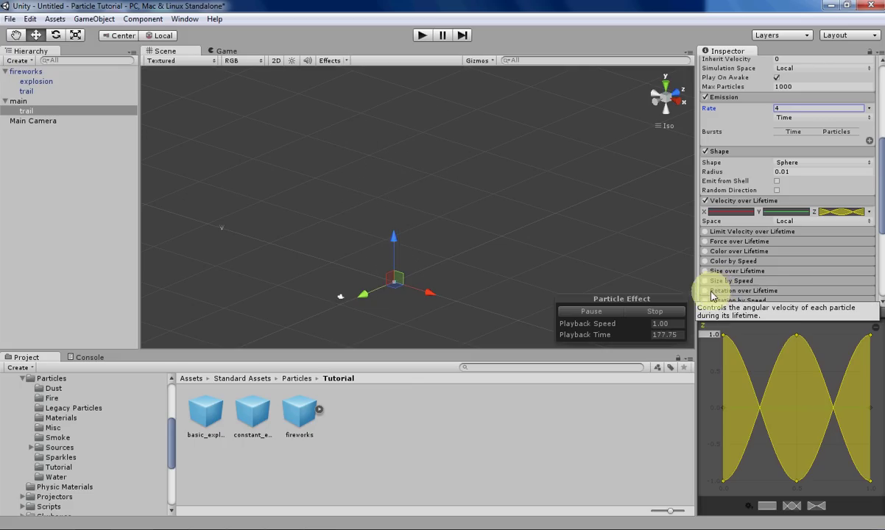
click(713, 333)
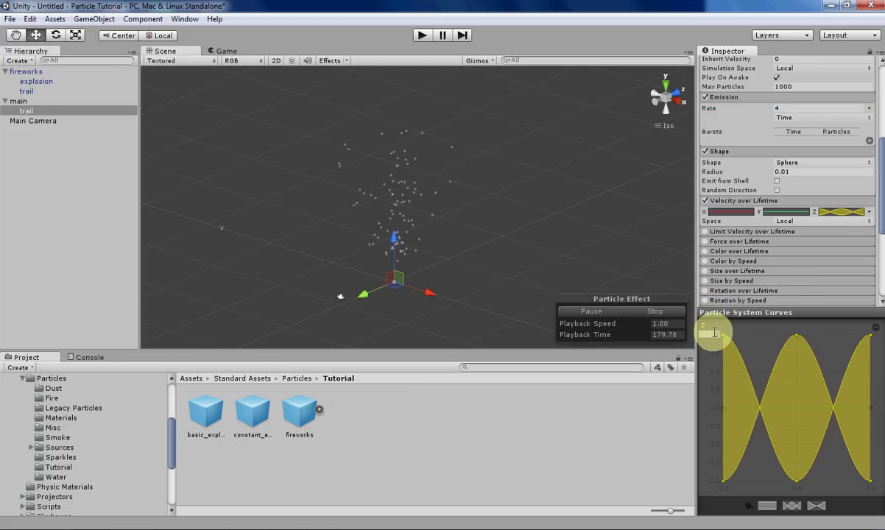
Step: Copy the Z velocity curve and paste it into Y and X velocity
right_click(775, 215)
click(792, 224)
right_click(788, 215)
click(793, 237)
right_click(731, 213)
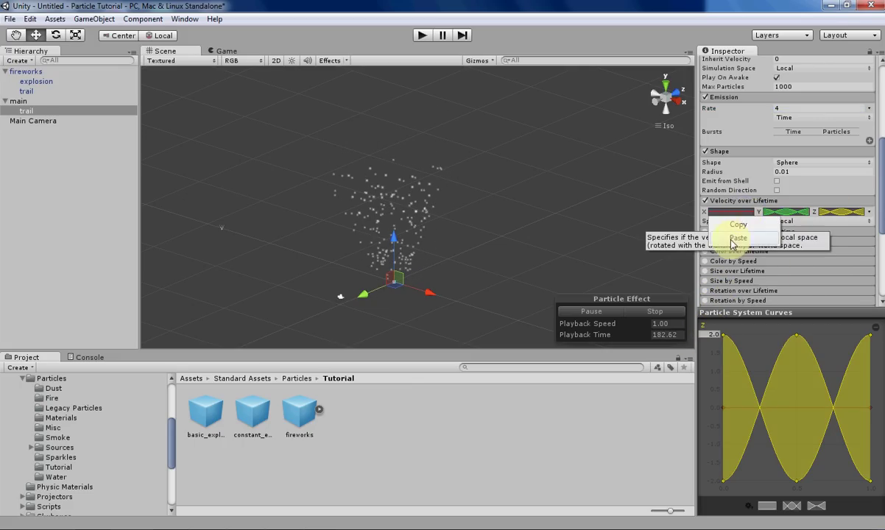
click(726, 239)
click(725, 200)
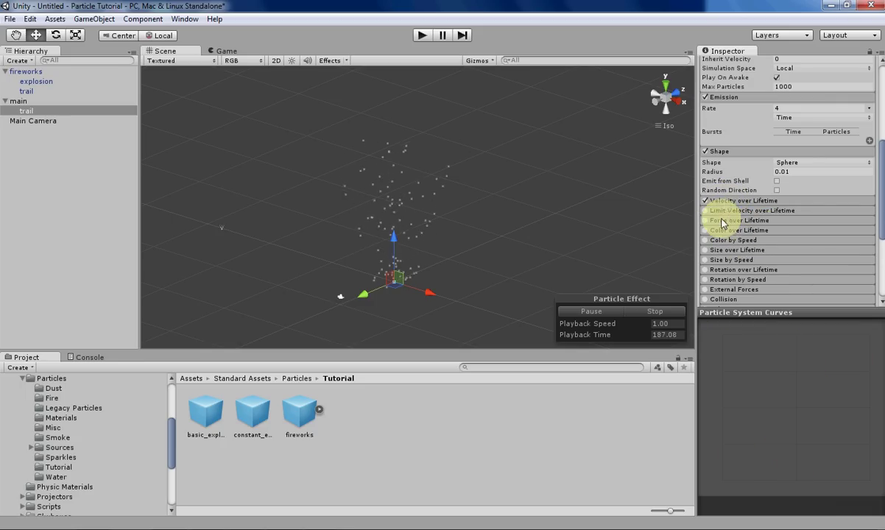
Step: Enable Color over Lifetime with a gradient fading from pale yellow to fully transparent
click(717, 232)
click(800, 241)
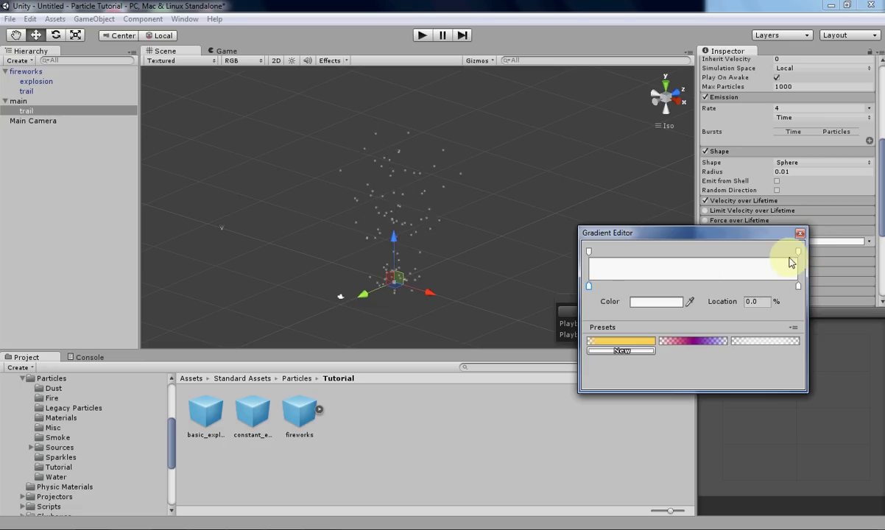
drag(670, 301, 633, 302)
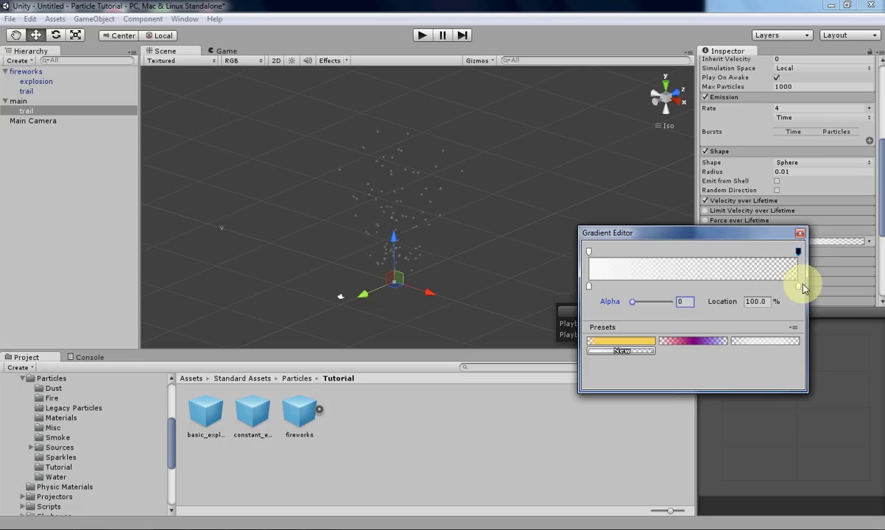
click(797, 285)
click(589, 285)
click(648, 302)
click(807, 274)
click(730, 204)
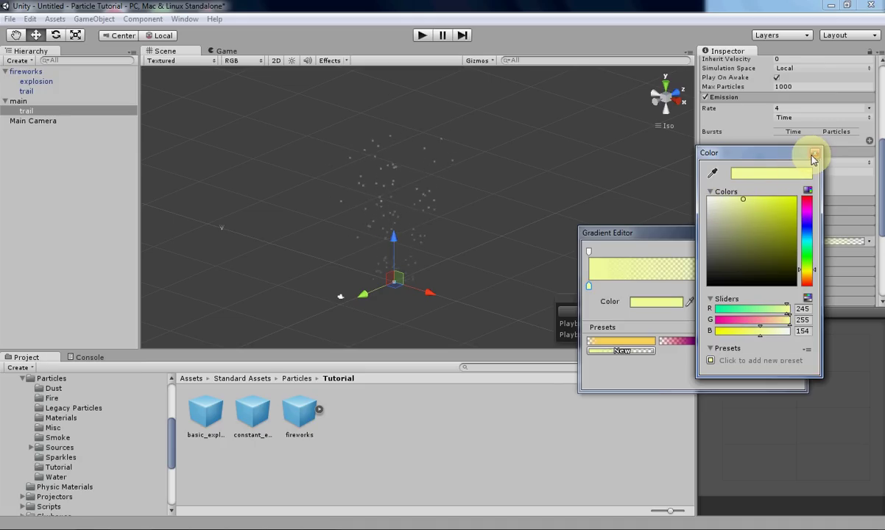
click(813, 159)
click(800, 234)
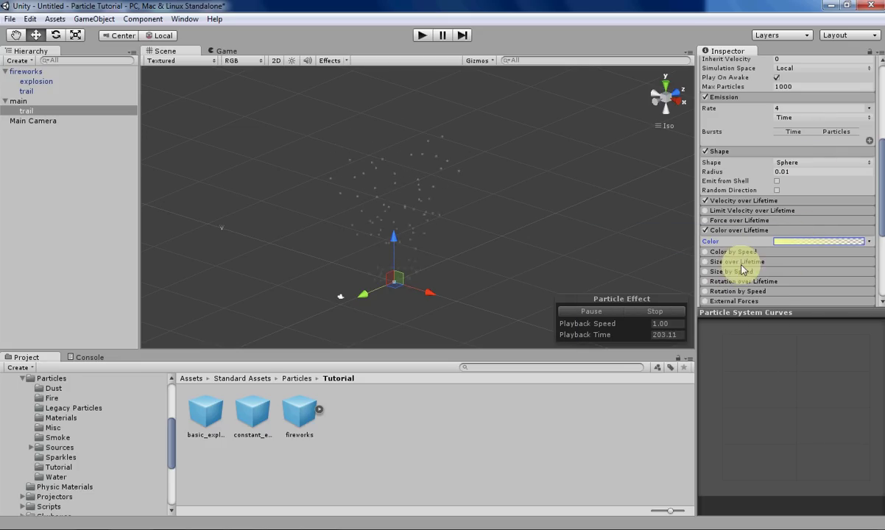
Step: Enable Size over Lifetime with a preset curve shrinking from 1.0 to 0
click(713, 263)
click(813, 273)
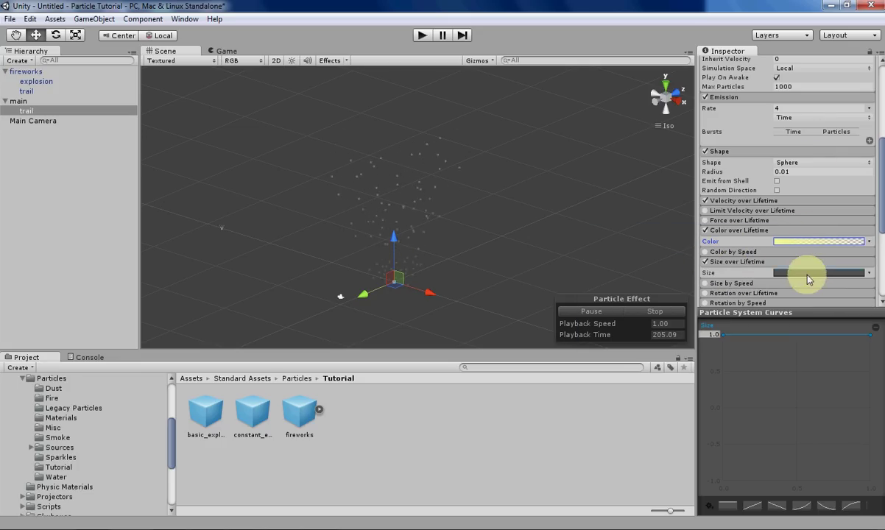
click(708, 505)
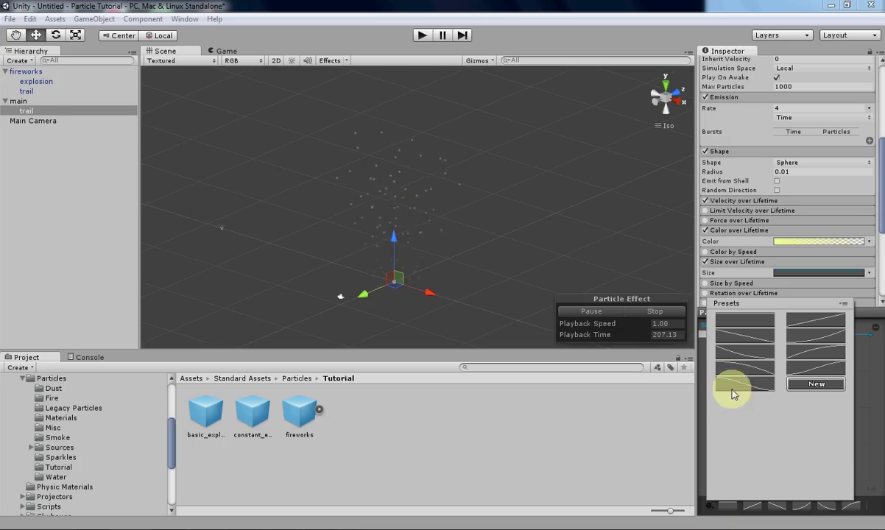
click(813, 316)
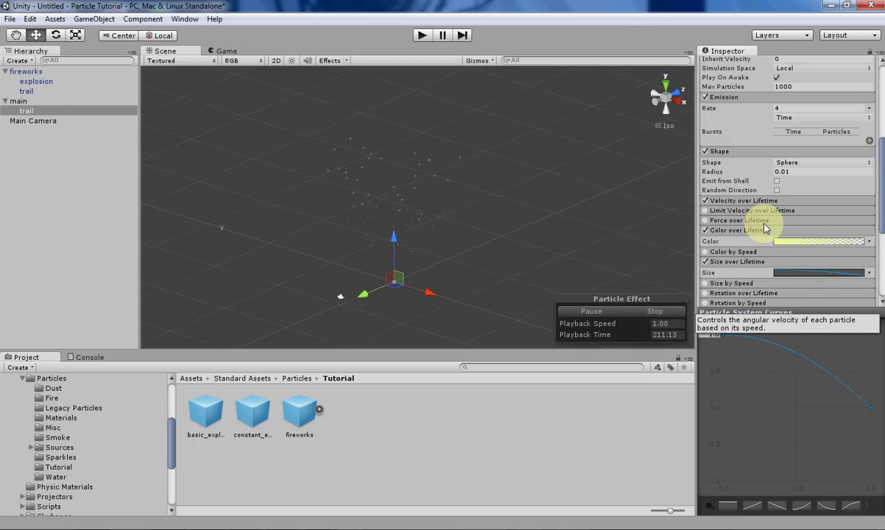
Step: Select main and add a Death sub-emitter, then select the new SubEmitter child
click(738, 262)
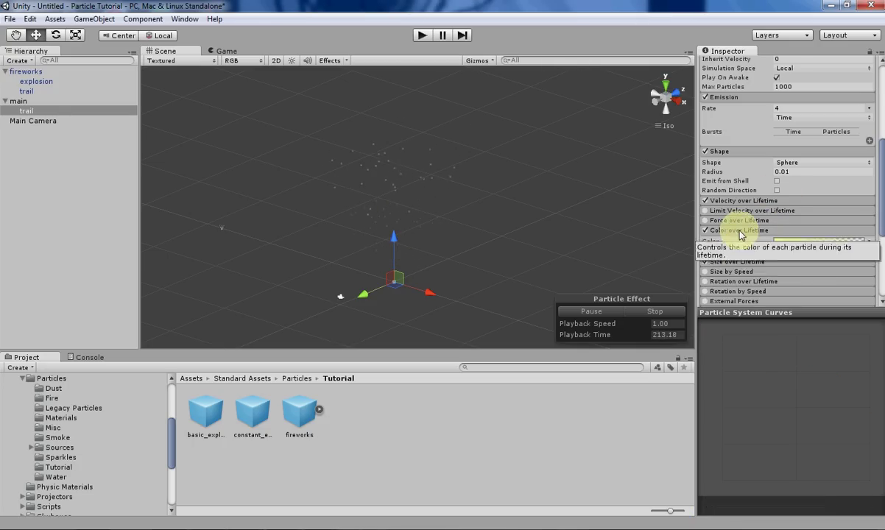
click(22, 101)
scroll(810, 184, down, 5)
scroll(828, 202, up, 1)
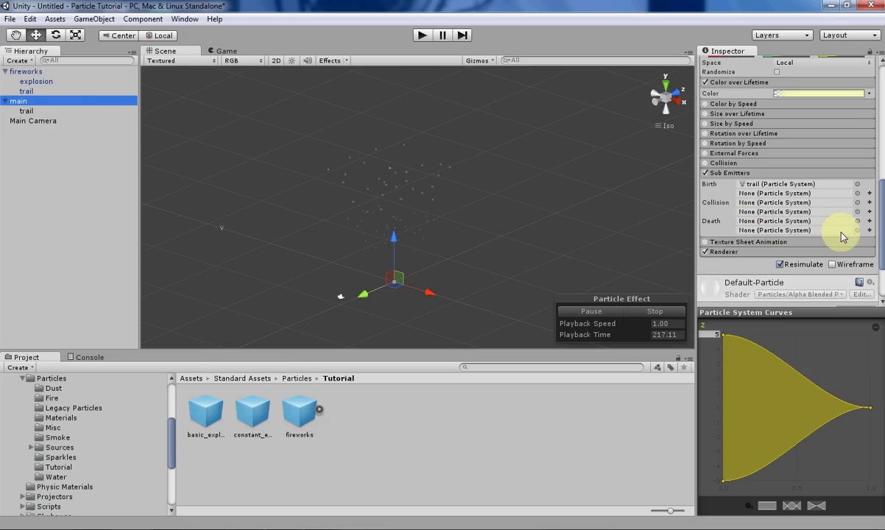
click(869, 221)
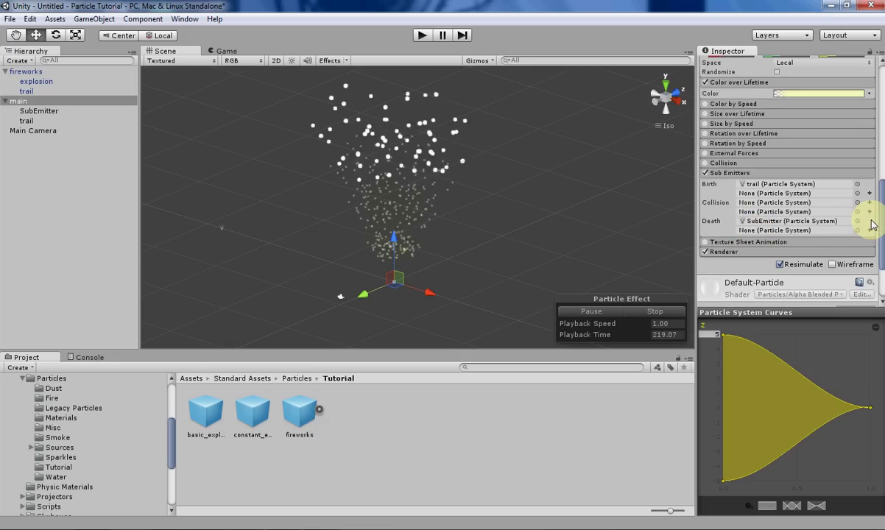
click(38, 112)
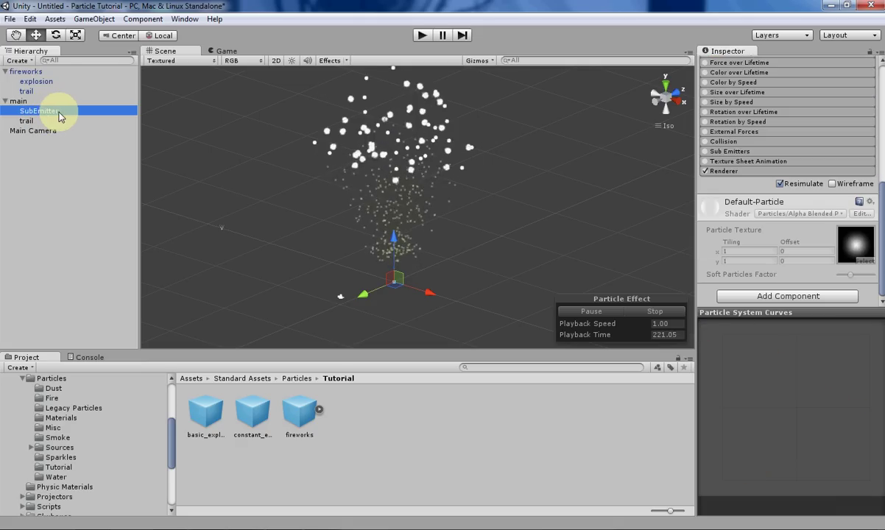
Step: Rename the death sub-emitter to 'explosion'
click(44, 111)
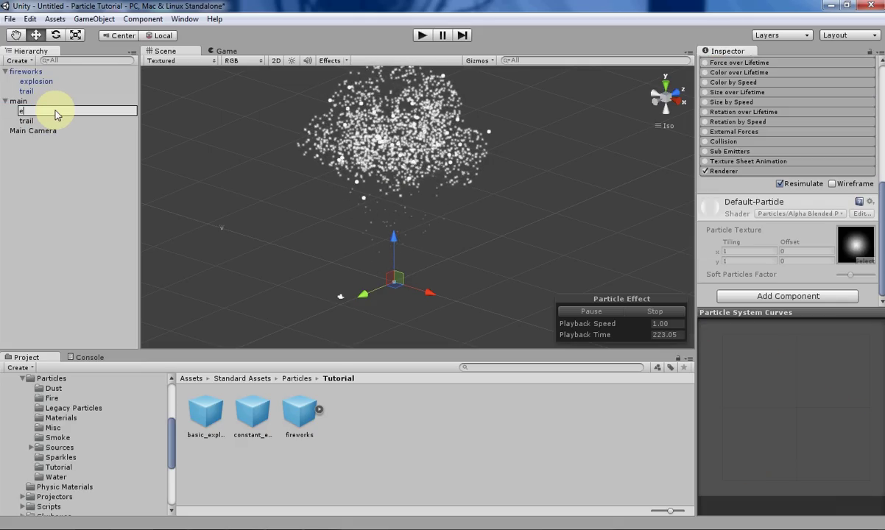
key(Return)
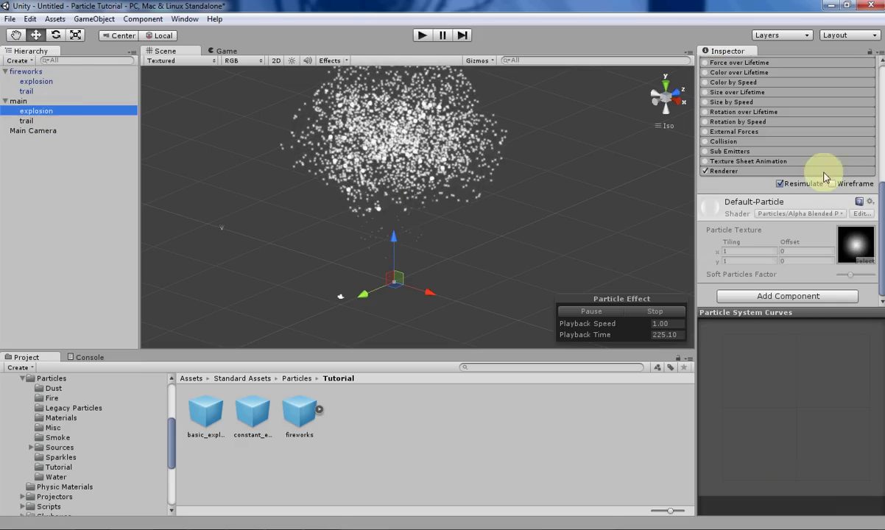
scroll(761, 237, up, 5)
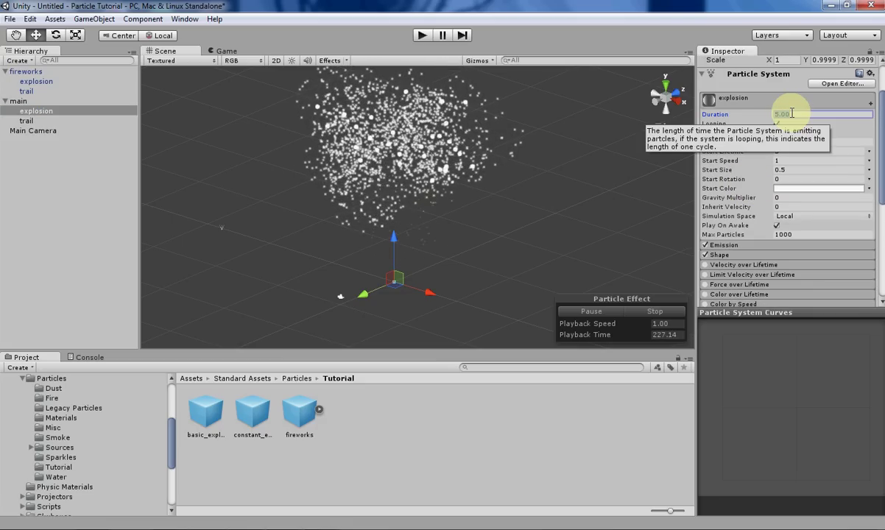
Step: Set the explosion's Duration to 2, Start Lifetime 1, Start Speed 15, Start Size 0.35, and edit Gravity Multiplier
click(788, 114)
text(2)
key(Return)
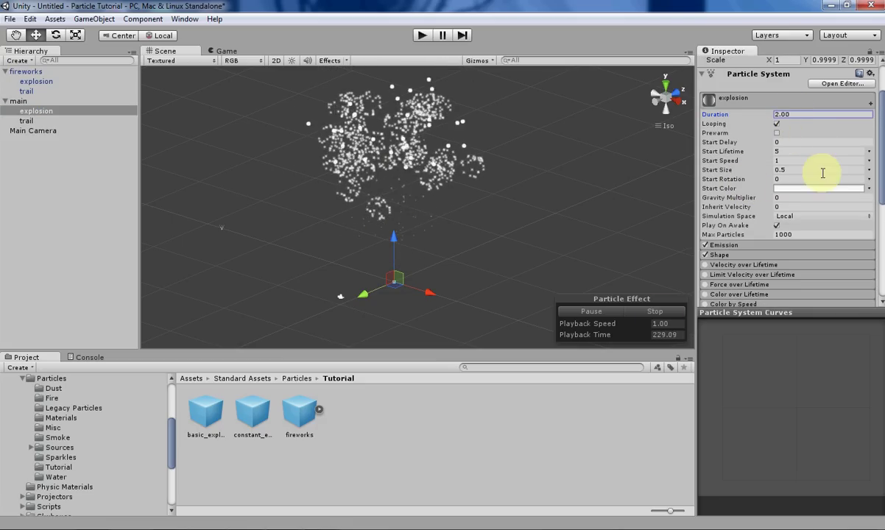
click(784, 153)
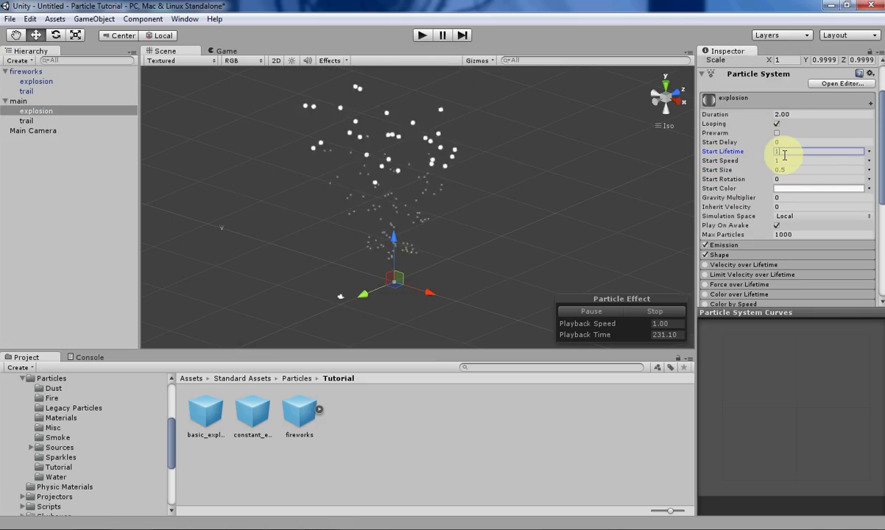
text(1)
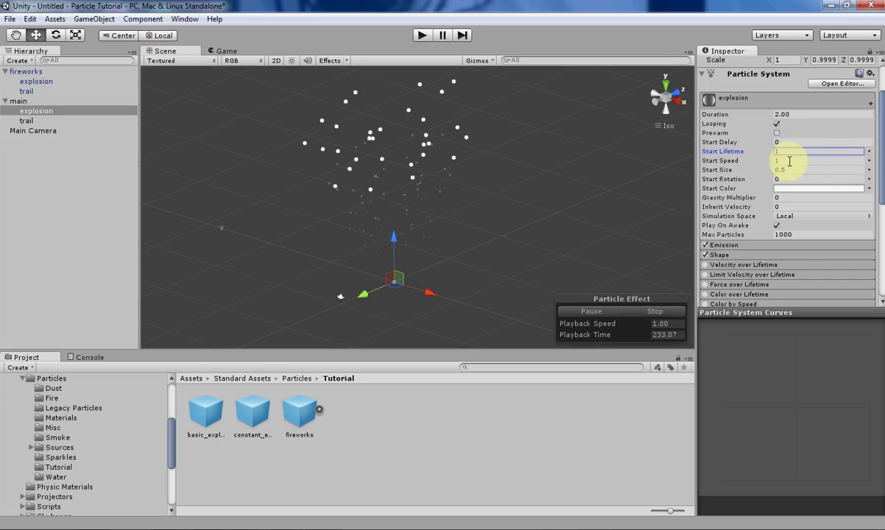
click(789, 161)
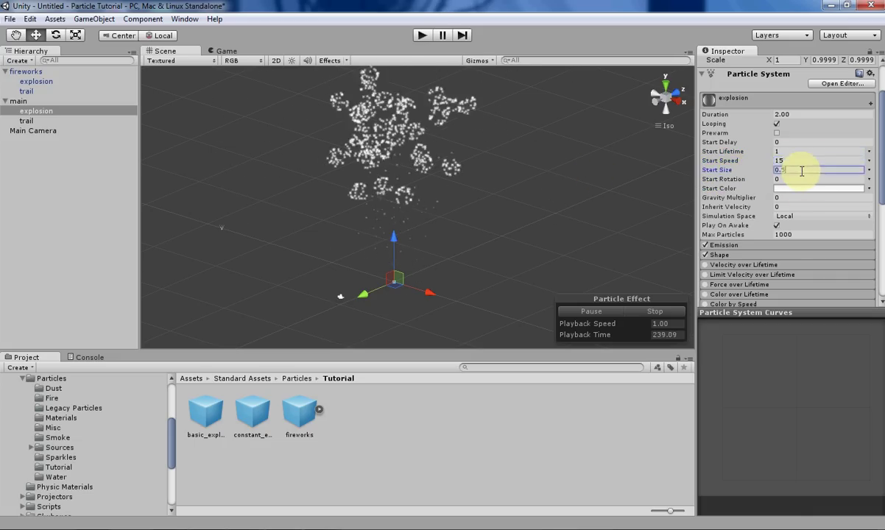
click(801, 170)
text(1)
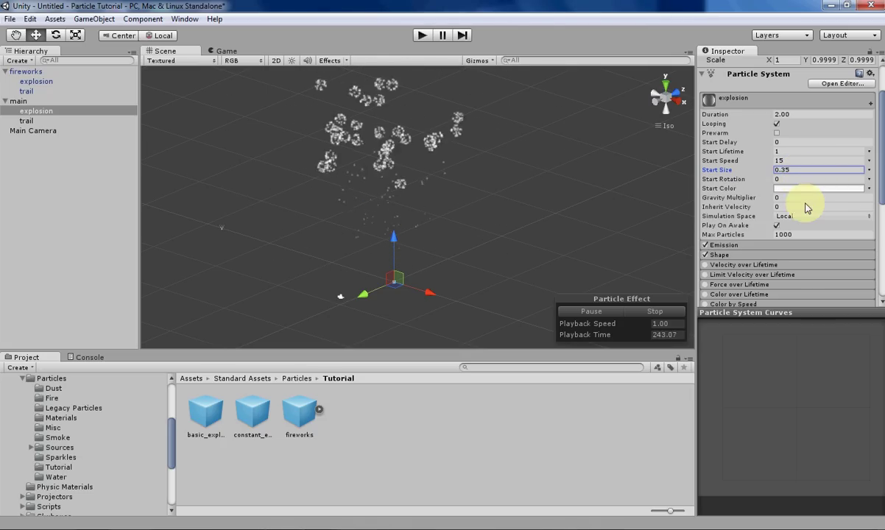
click(774, 199)
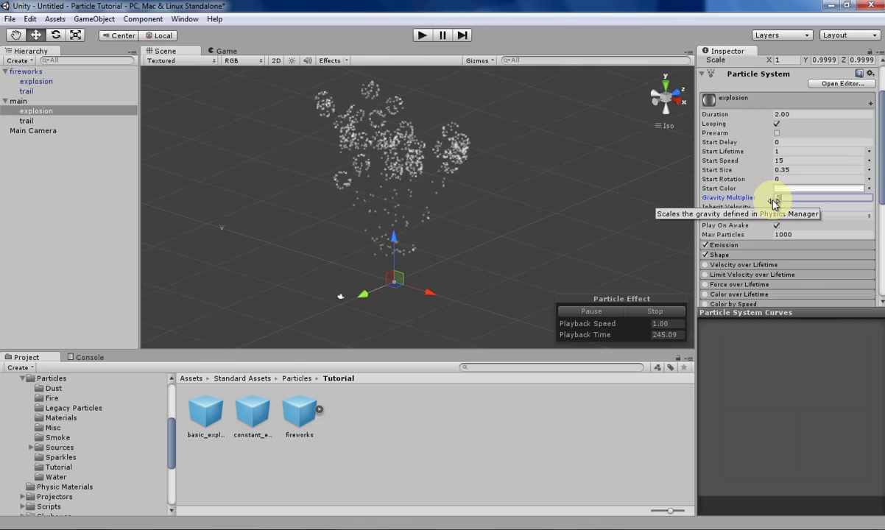
text(0.5)
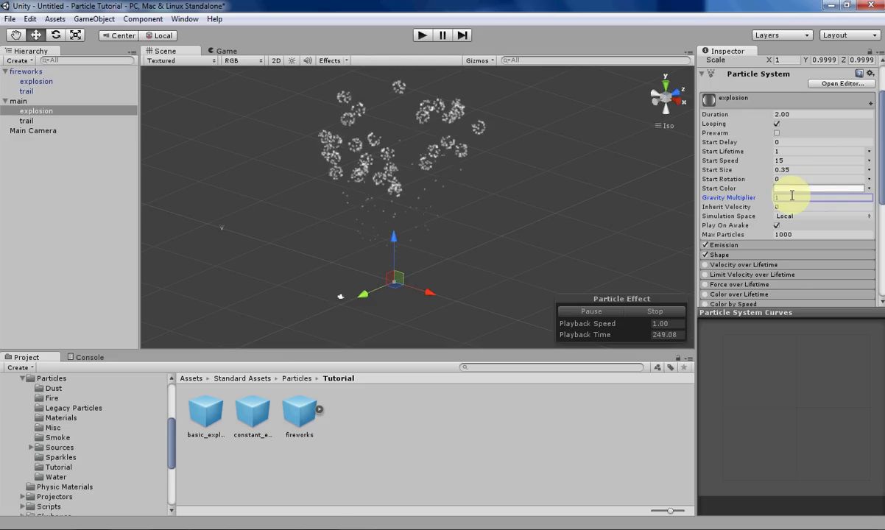
Step: Lower the explosion's Emission burst from 30 to 20 particles and expand its Sphere Shape settings
scroll(752, 193, down, 2)
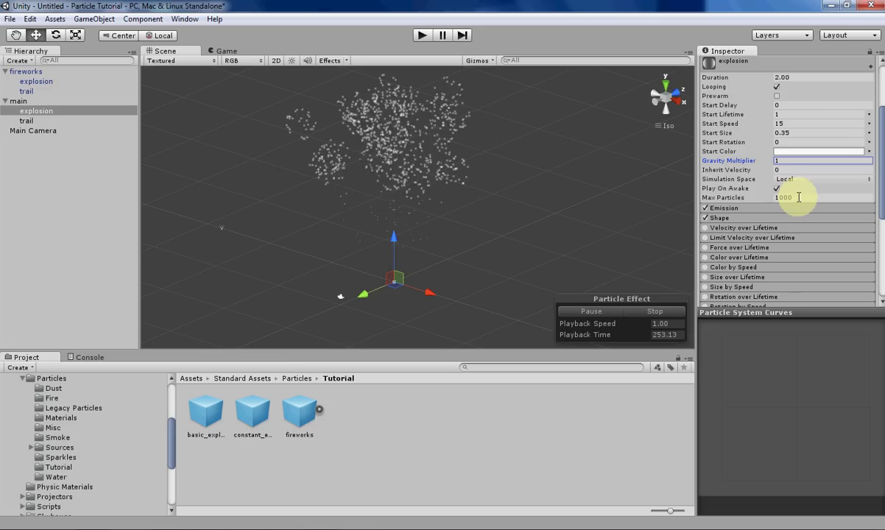
click(791, 208)
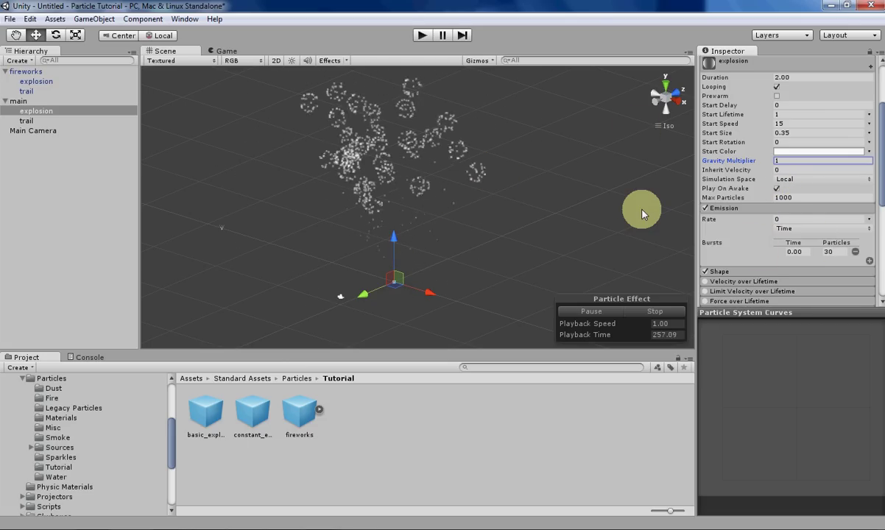
click(839, 251)
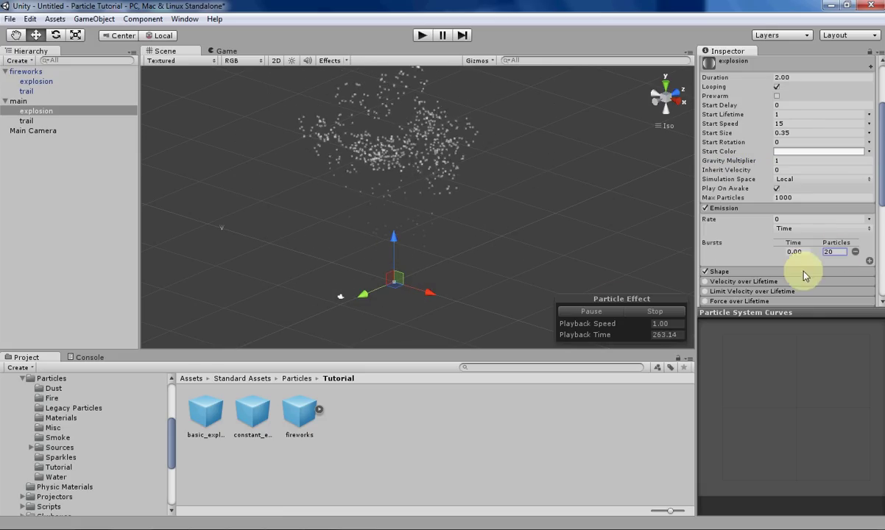
middle_drag(500, 184, 516, 237)
scroll(505, 241, up, 1)
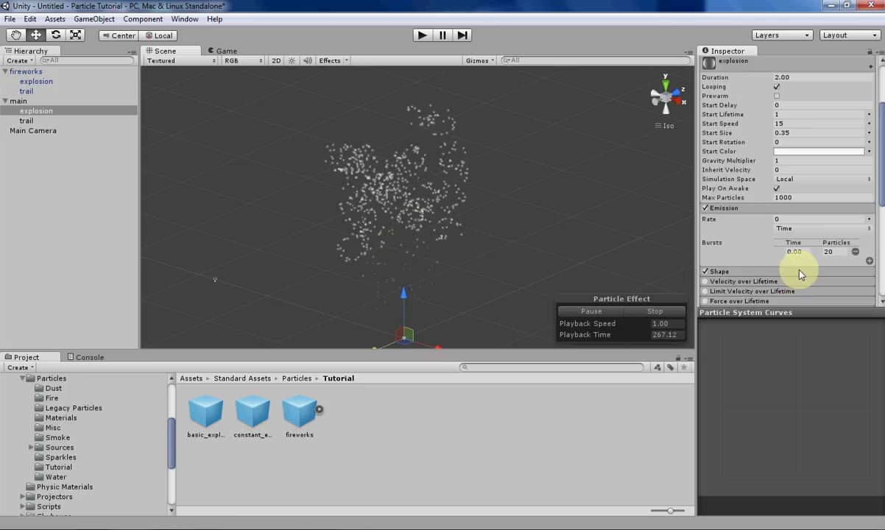
scroll(800, 282, down, 3)
click(762, 198)
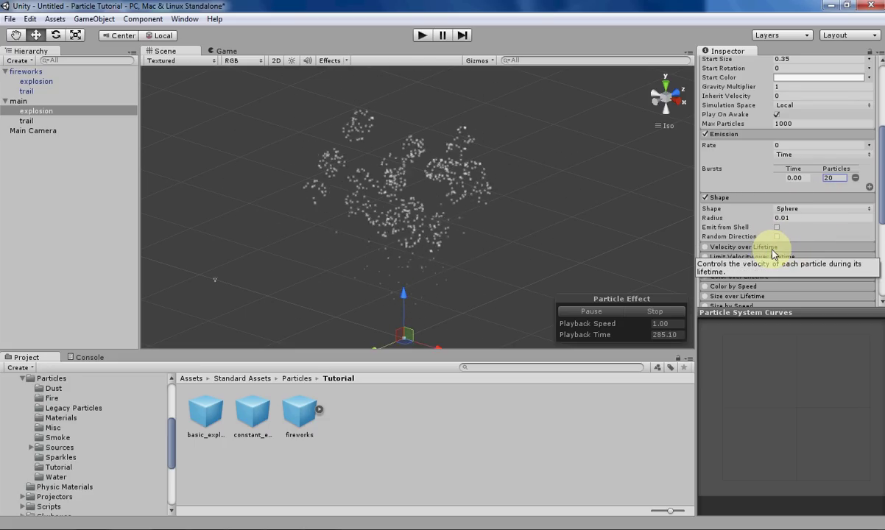
Step: Enable Size over Lifetime with a falling 1-to-0 curve preset, then enable Color over Lifetime
scroll(773, 254, down, 2)
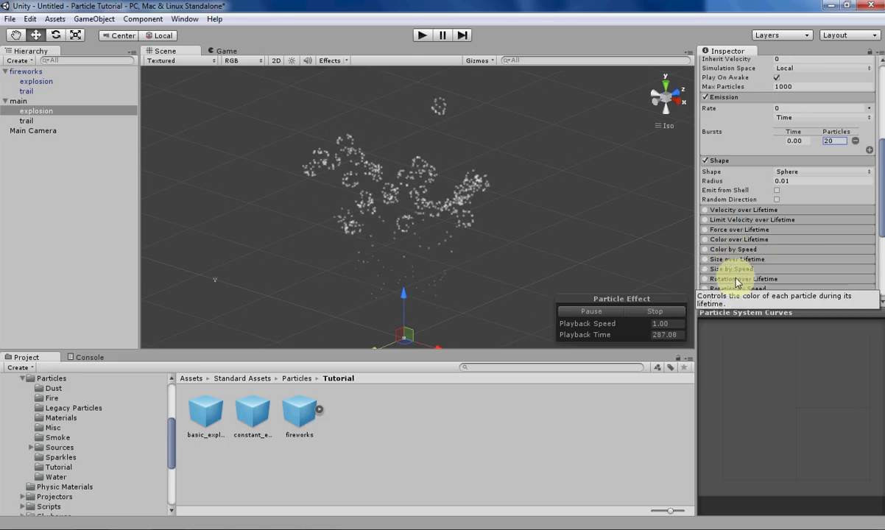
click(736, 259)
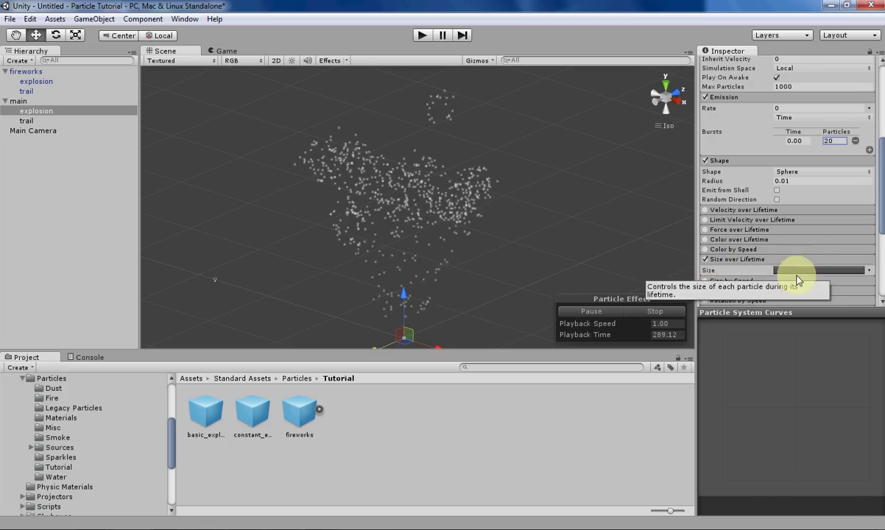
click(811, 277)
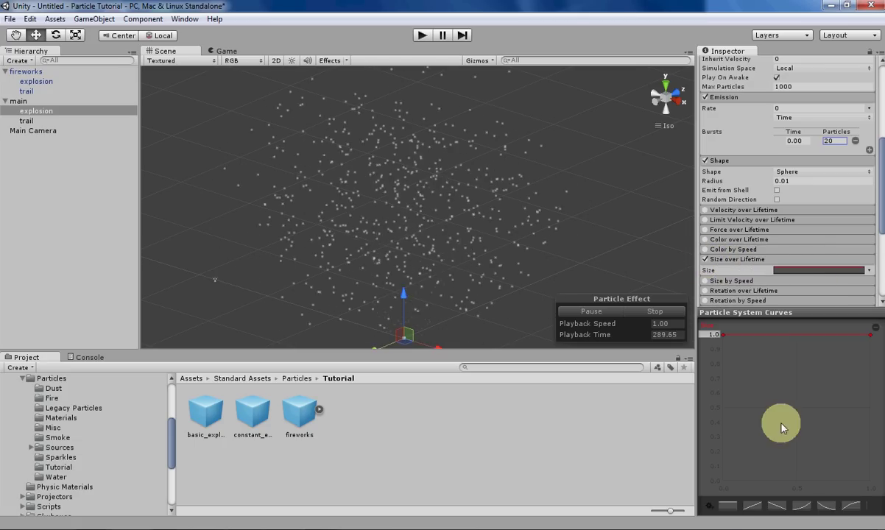
click(709, 507)
click(815, 333)
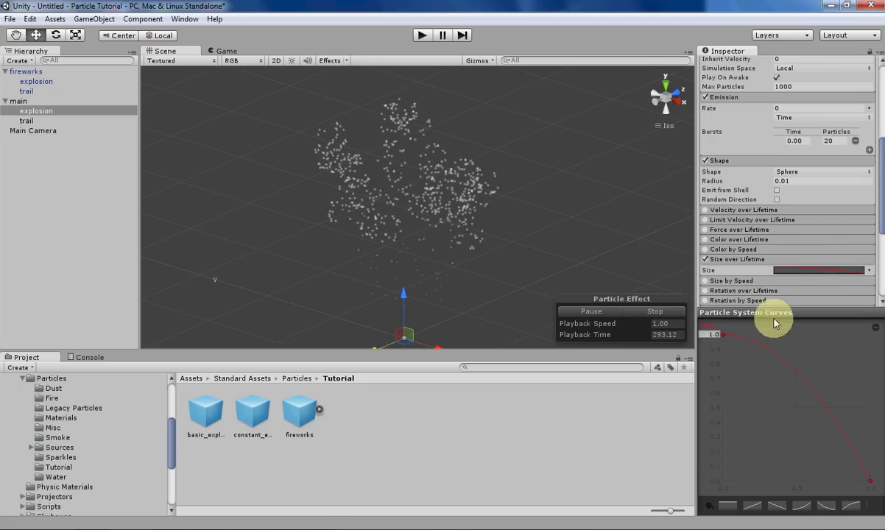
click(729, 240)
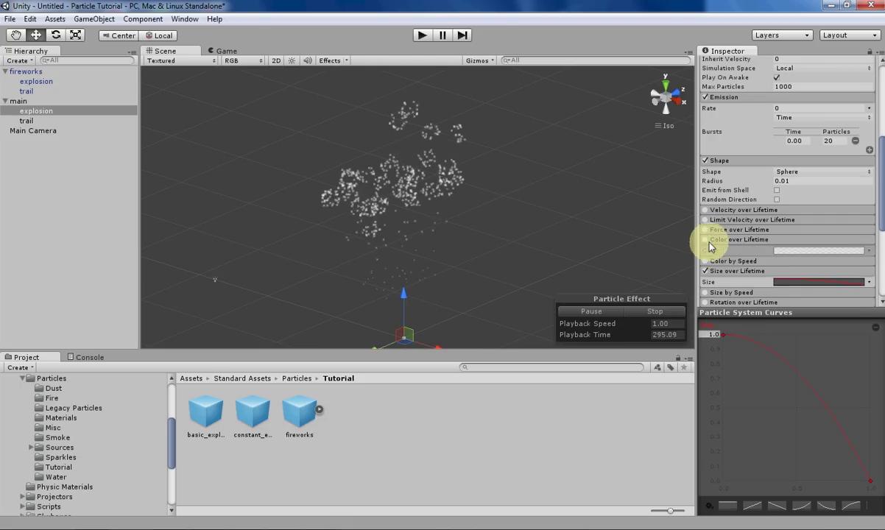
Step: Switch the explosion's Color over Lifetime mode to Random Between Two Gradients
click(795, 252)
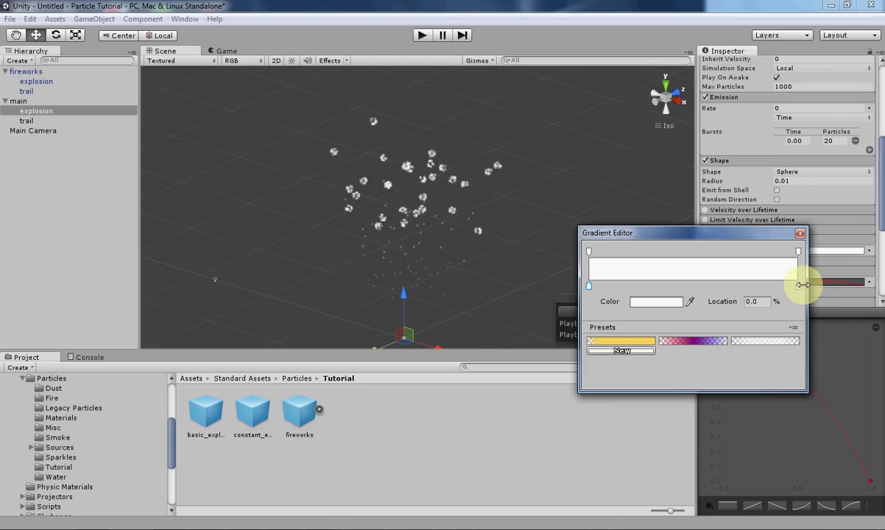
click(799, 233)
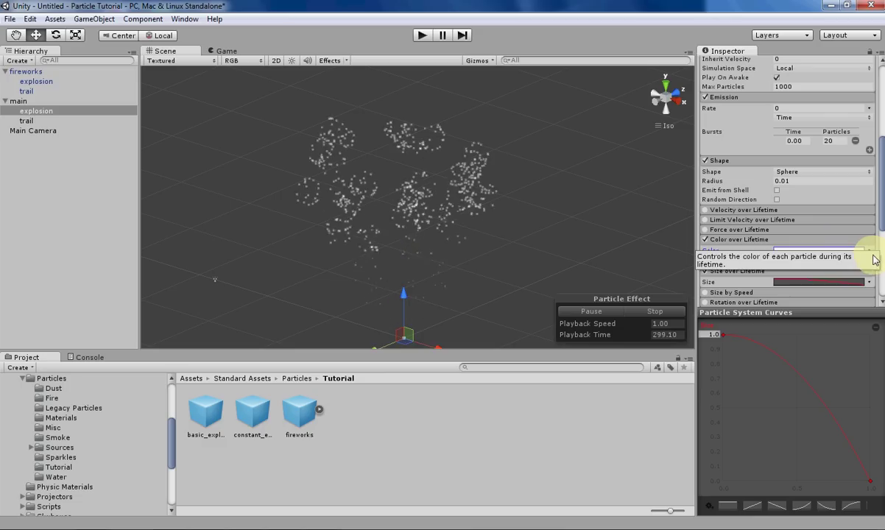
click(870, 251)
click(854, 273)
Step: Make the first gradient's start colour light blue
click(812, 251)
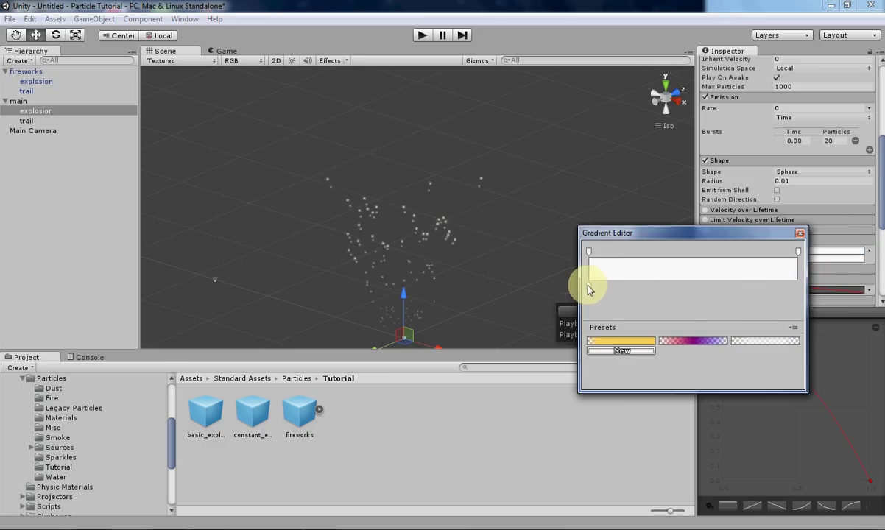
click(641, 302)
click(808, 230)
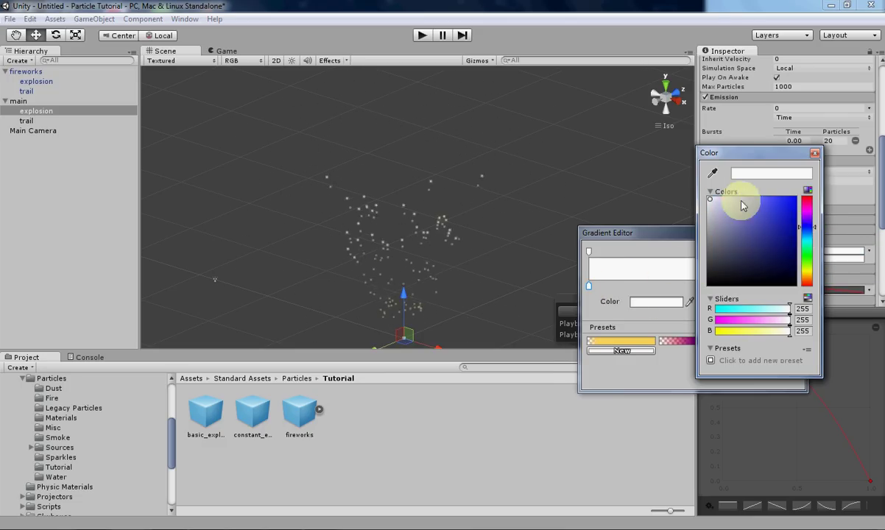
click(736, 198)
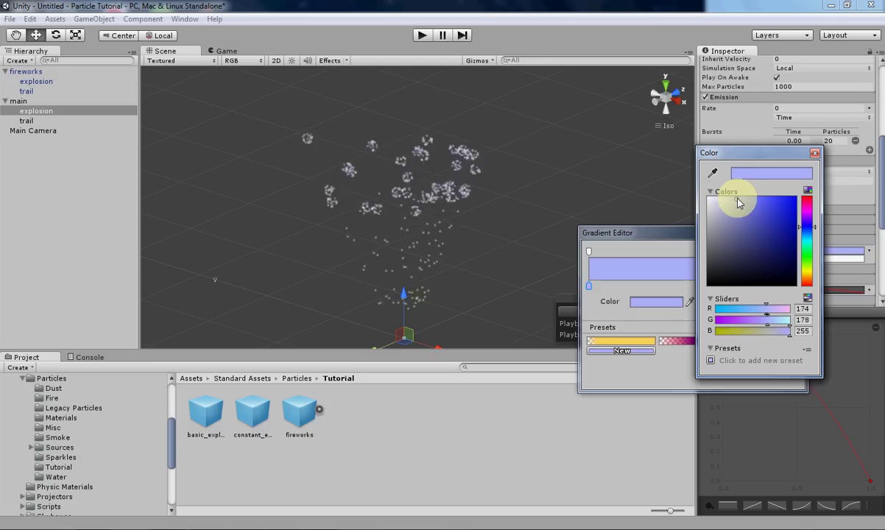
click(814, 153)
Step: Fade the first gradient to alpha 0 at the end, with an alpha 245 key at 75%
click(798, 251)
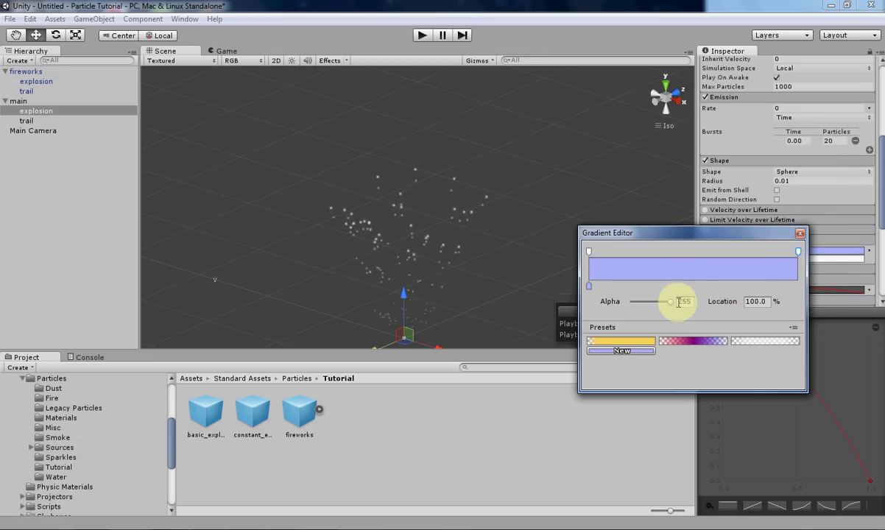
drag(671, 305, 602, 297)
click(745, 251)
click(764, 301)
drag(641, 302, 670, 306)
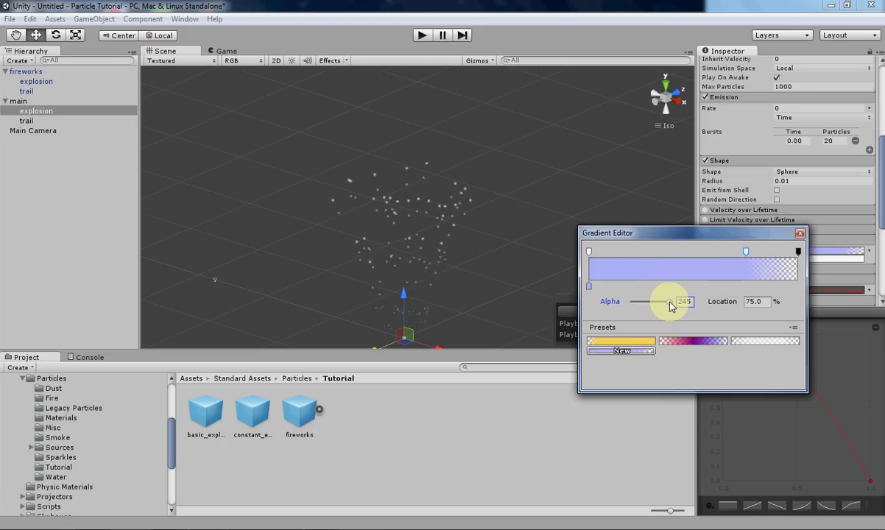
click(799, 234)
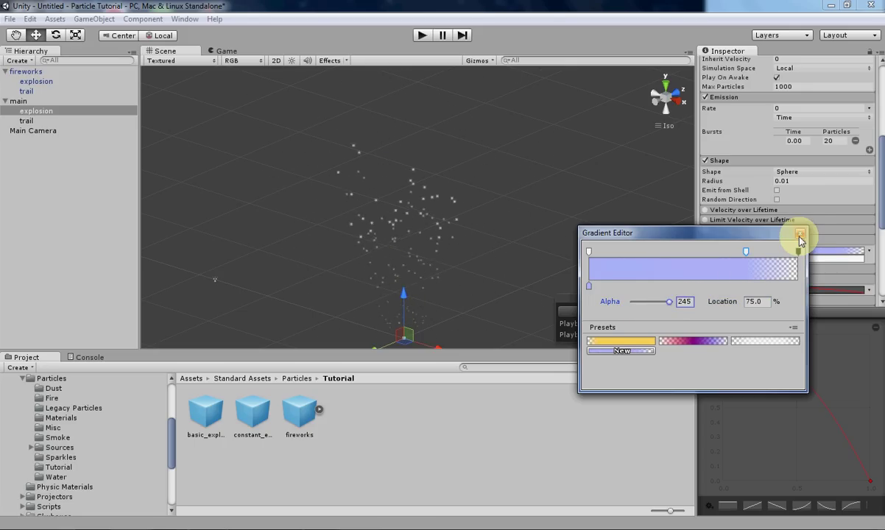
click(800, 236)
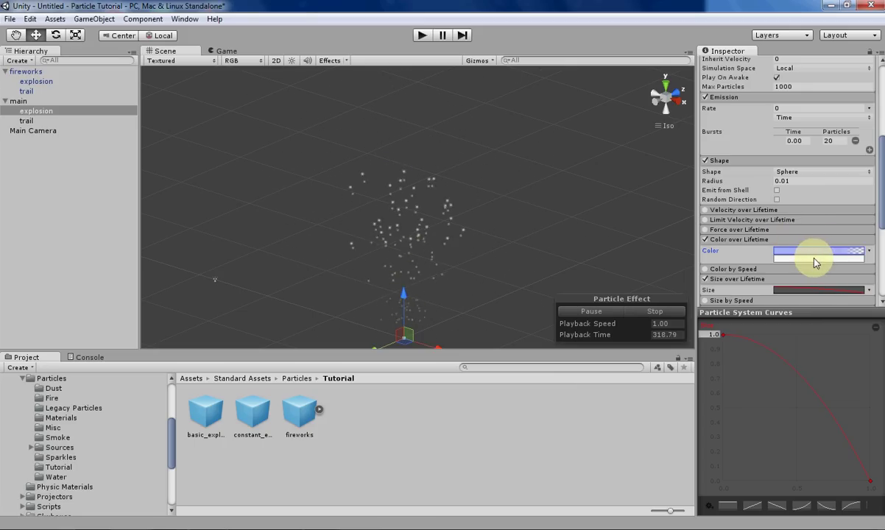
Step: Paste the blue fading gradient into the second gradient slot
right_click(816, 258)
click(810, 251)
click(810, 251)
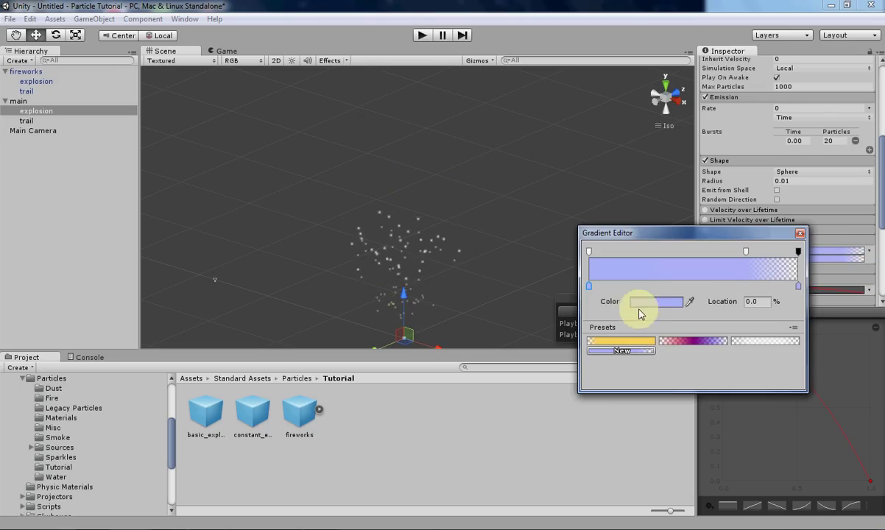
Step: Remove the second gradient's end colour stop and recolour it pale yellow
click(797, 287)
key(Delete)
click(589, 286)
click(663, 301)
click(809, 272)
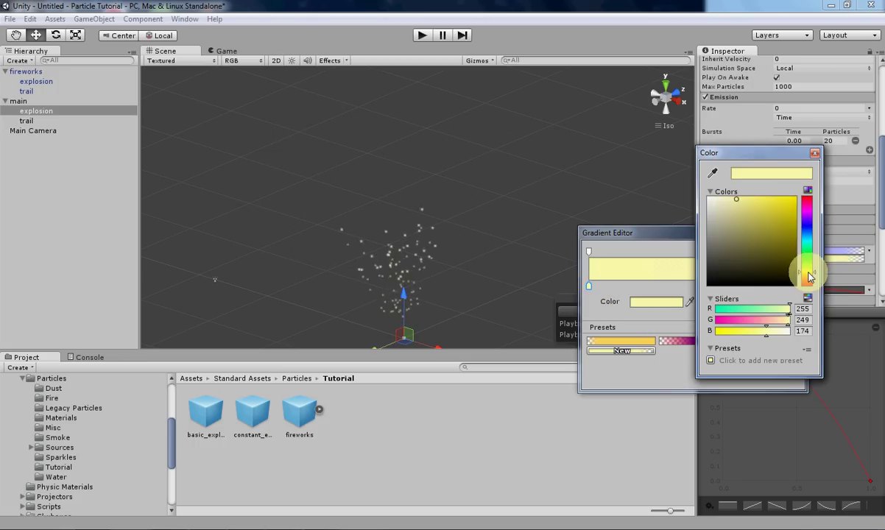
click(814, 154)
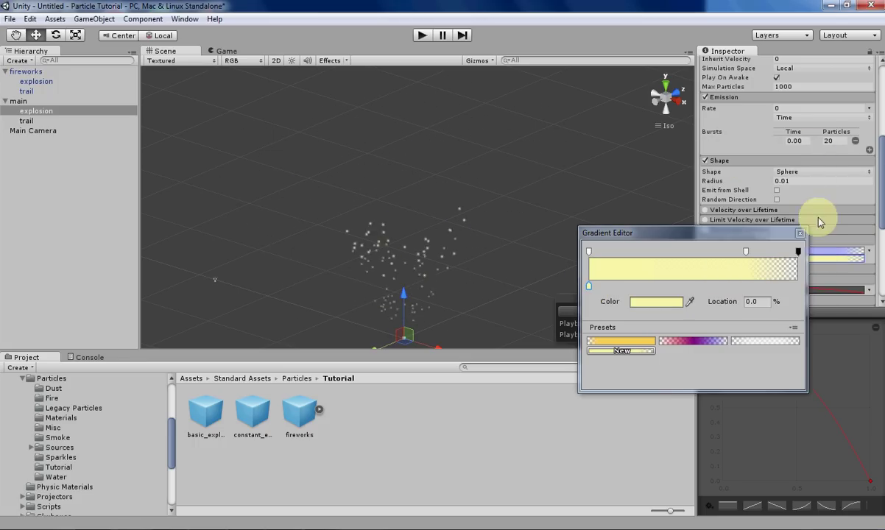
Step: Close the Gradient Editor and orbit the Scene view around the playing lavender-and-yellow explosion
click(798, 234)
alt+drag(580, 223, 628, 209)
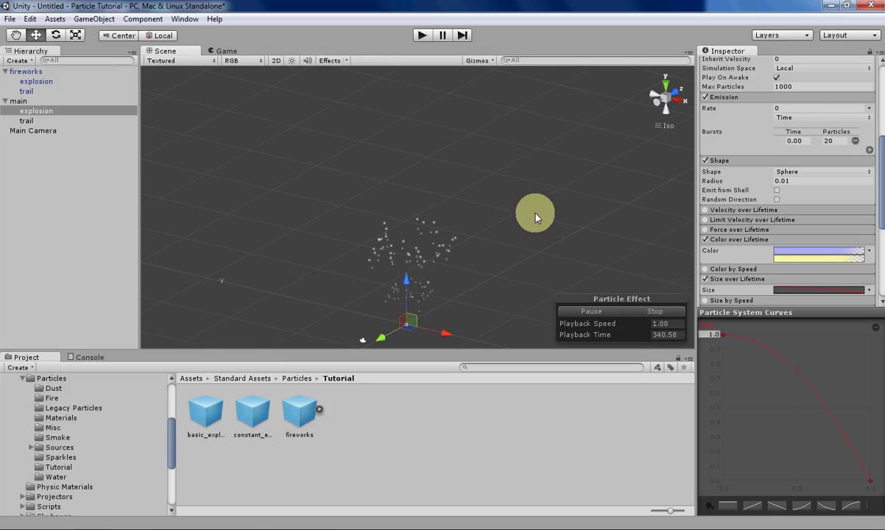
alt+drag(528, 212, 479, 235)
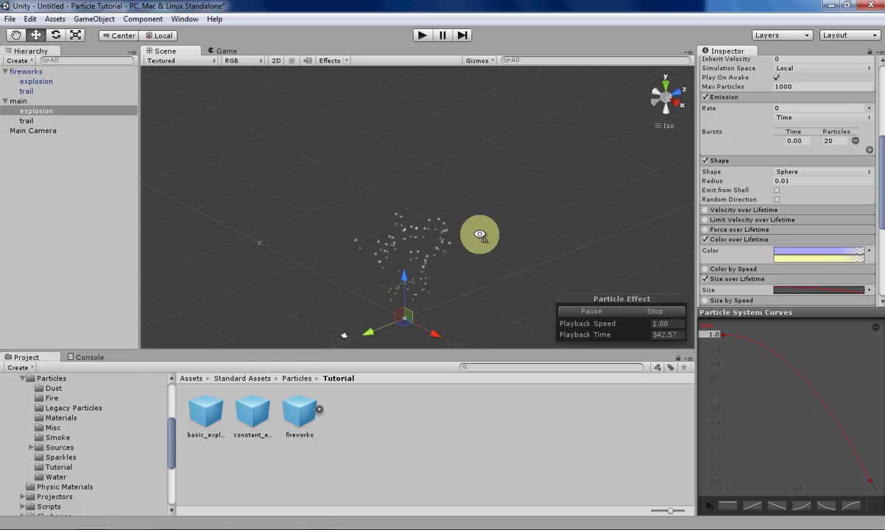